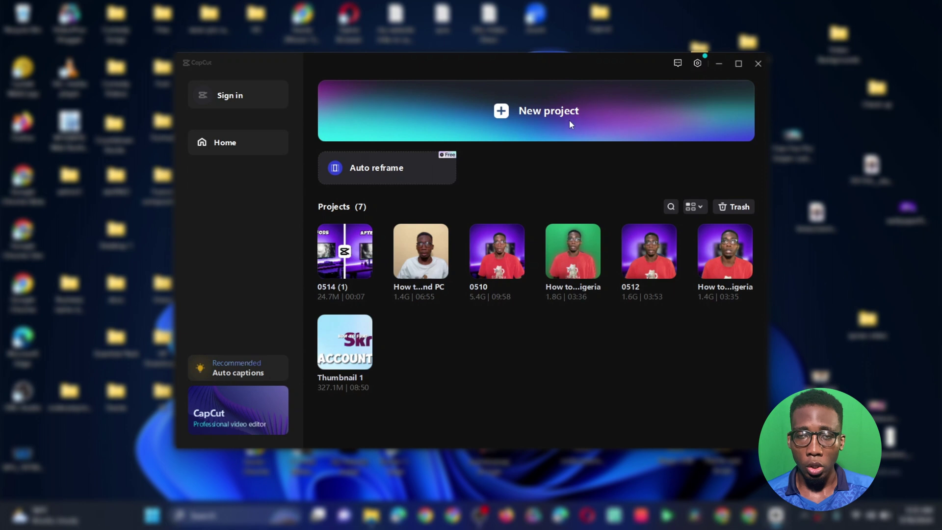
- Create a new project and name it Thumbnail
click(569, 120)
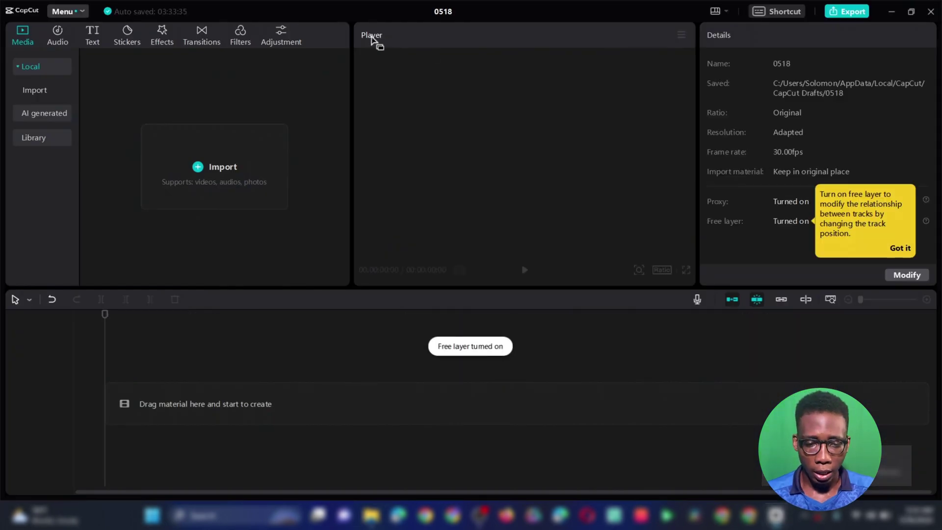
click(446, 12)
text(Thumbnail)
key(Return)
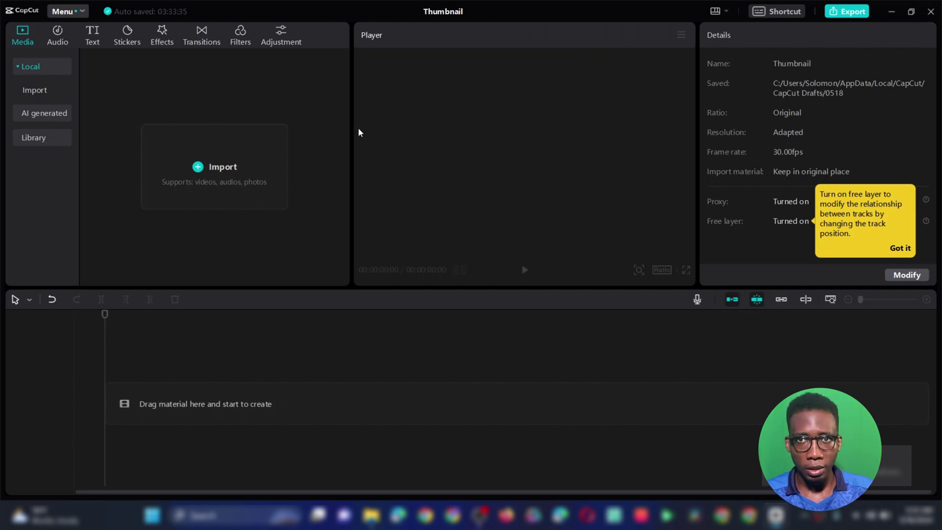
- Import the Capcut folder from the desktop into the project media and open it
double_click(488, 11)
drag(599, 14, 278, 179)
drag(618, 66, 608, 52)
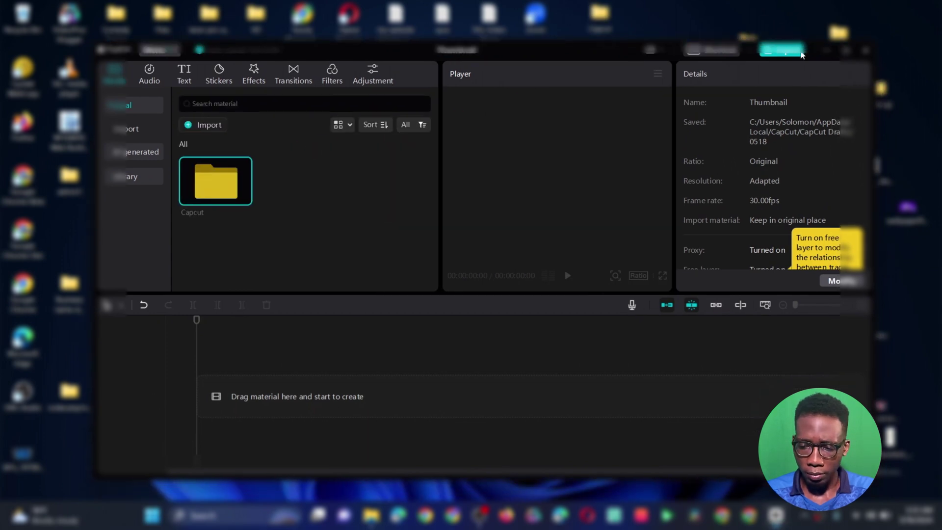
click(846, 50)
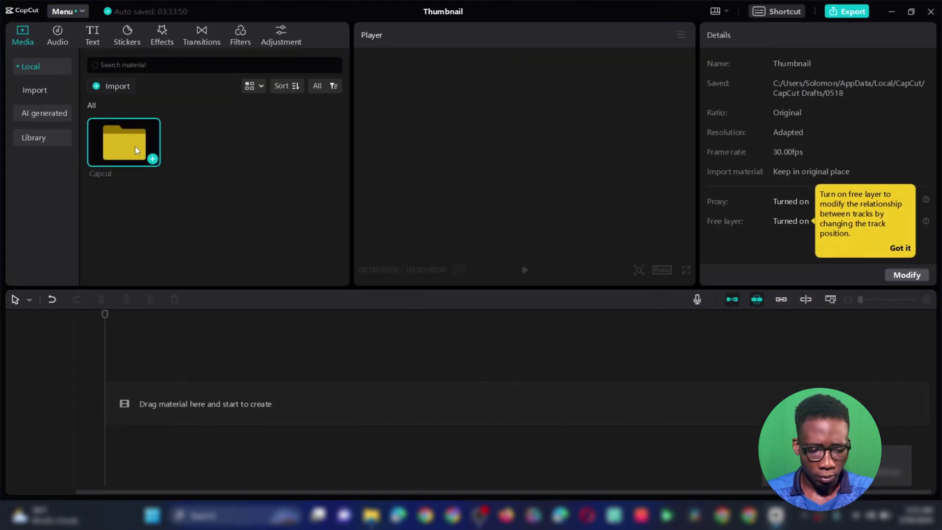
double_click(134, 146)
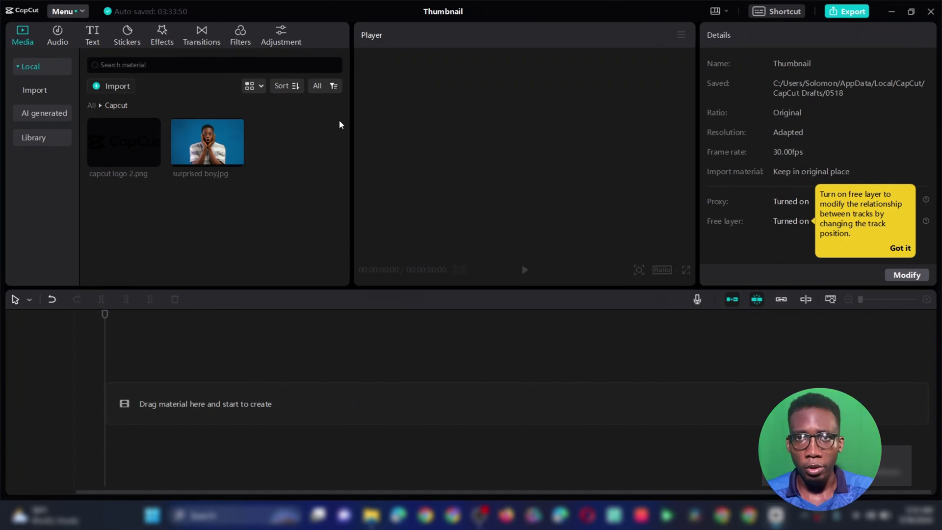
- Place surprised boy.jpg at the start of the timeline and remove its background with Auto cutout
mouse_move(221, 155)
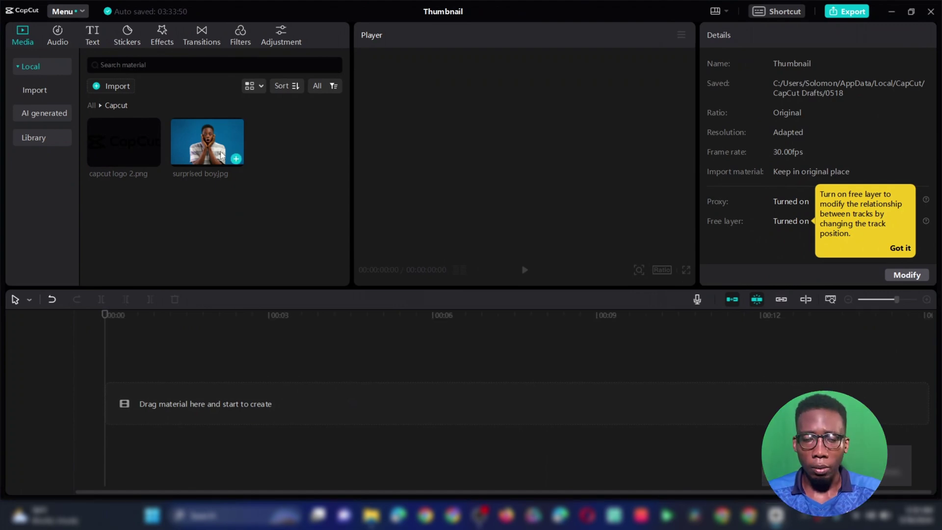
drag(191, 152, 107, 394)
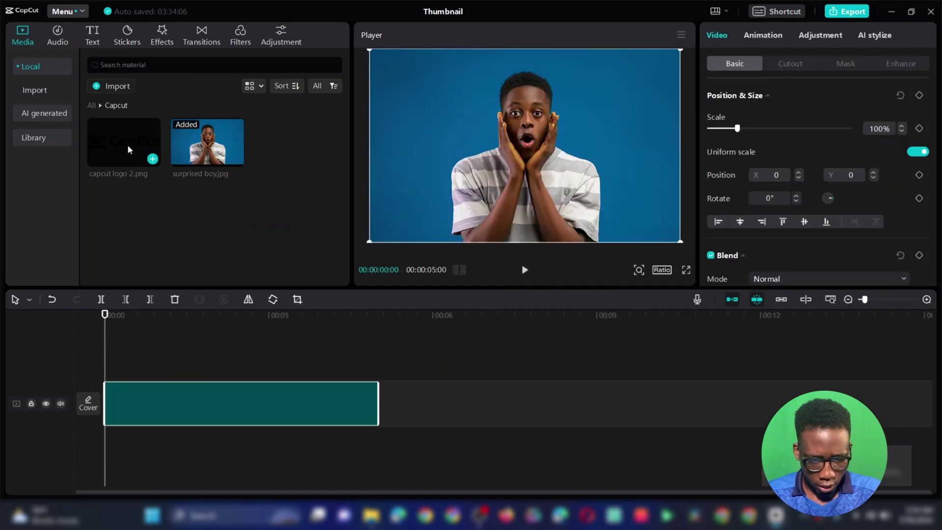
click(795, 65)
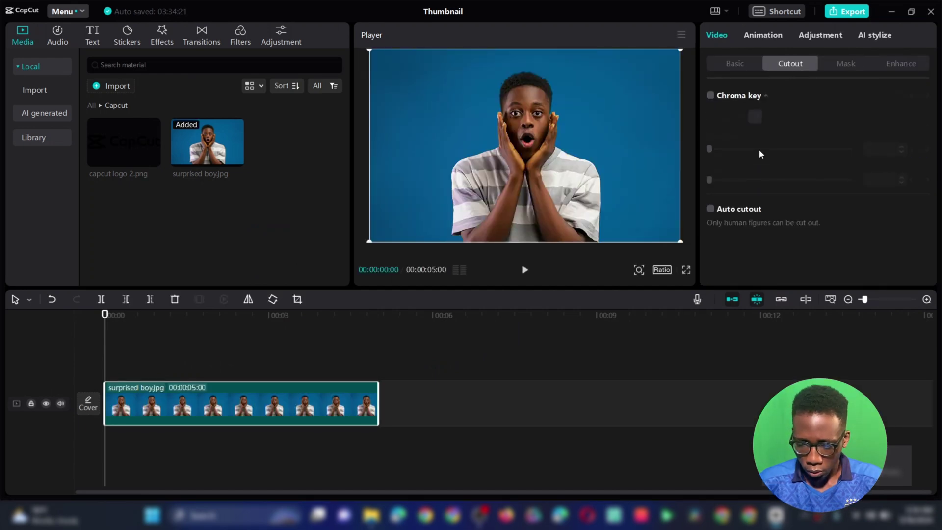
click(710, 210)
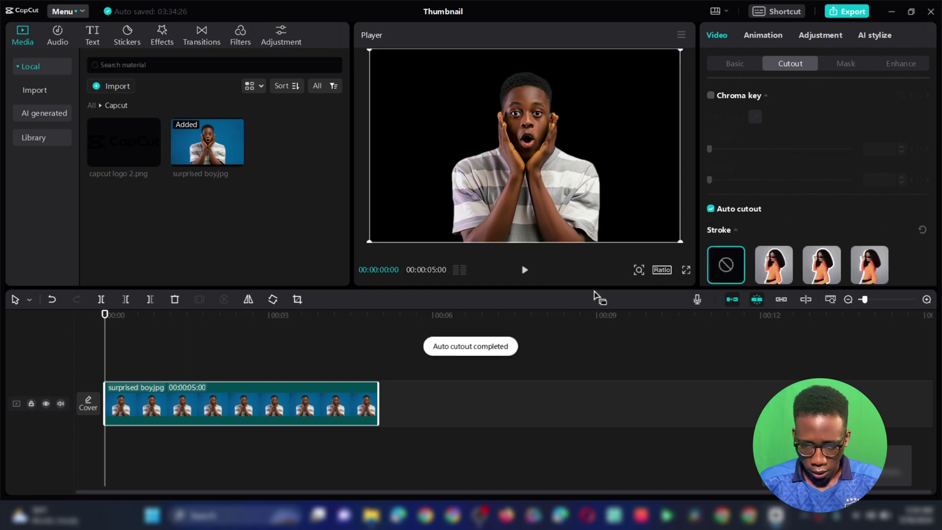
- Add capcut logo 2.png on a track above the boy and move it down over his chest
click(116, 144)
drag(116, 143, 103, 360)
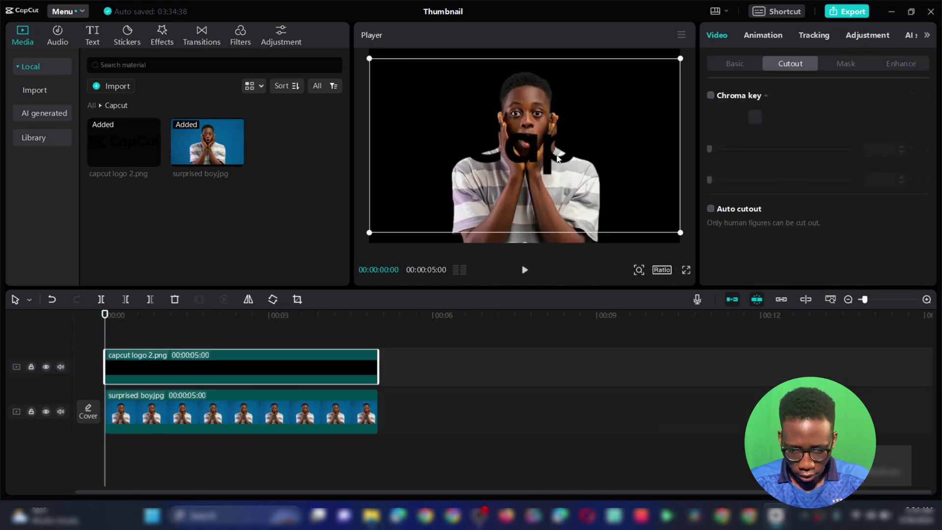
drag(557, 158, 556, 221)
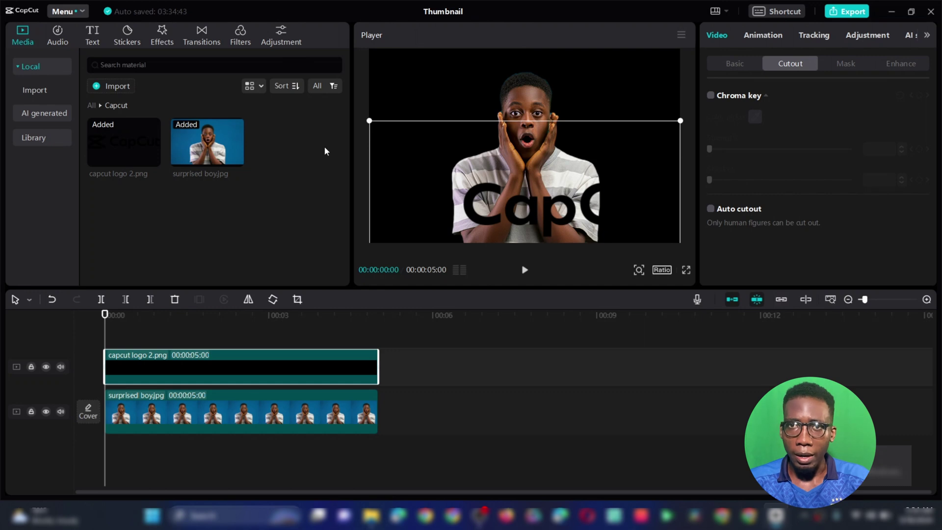
- Add the 30-second pink, purple and turquoise gradient from the library's Background category on a new track above the logo
click(36, 139)
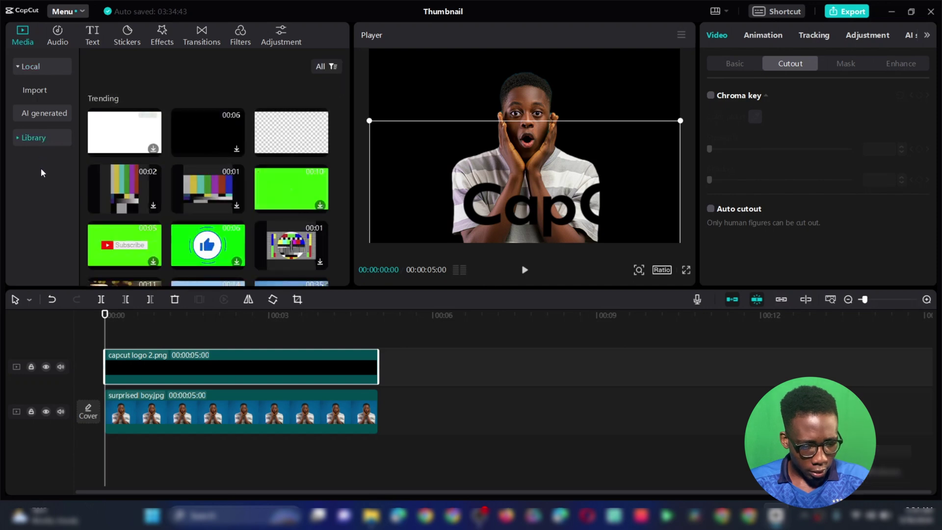
click(18, 138)
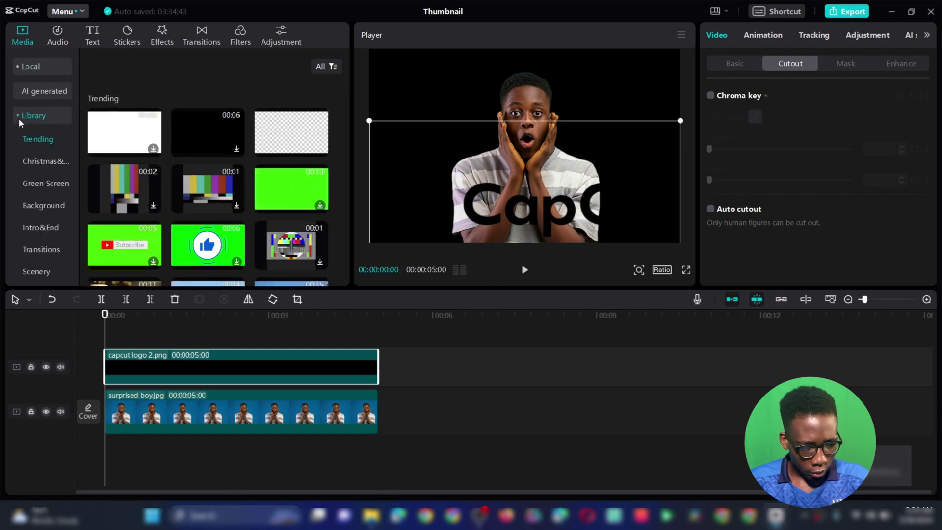
click(43, 205)
scroll(266, 199, down, 5)
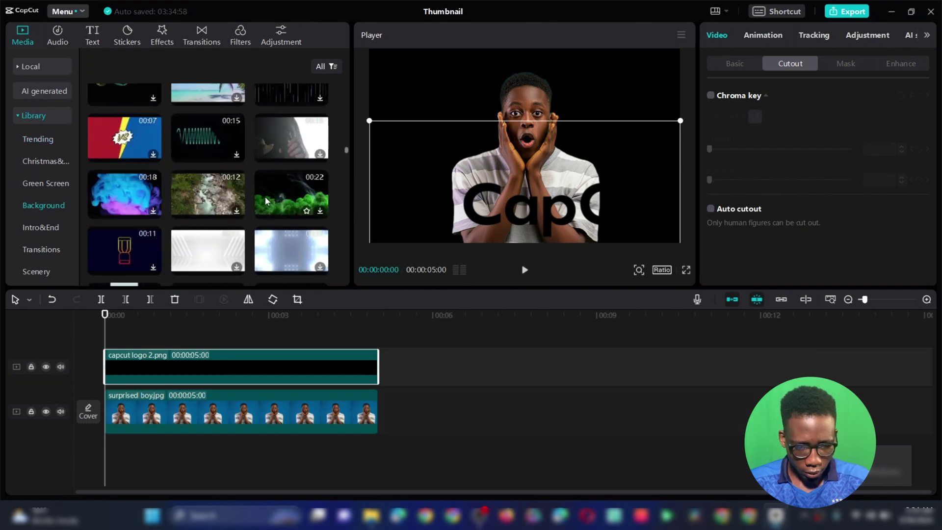
scroll(265, 200, down, 8)
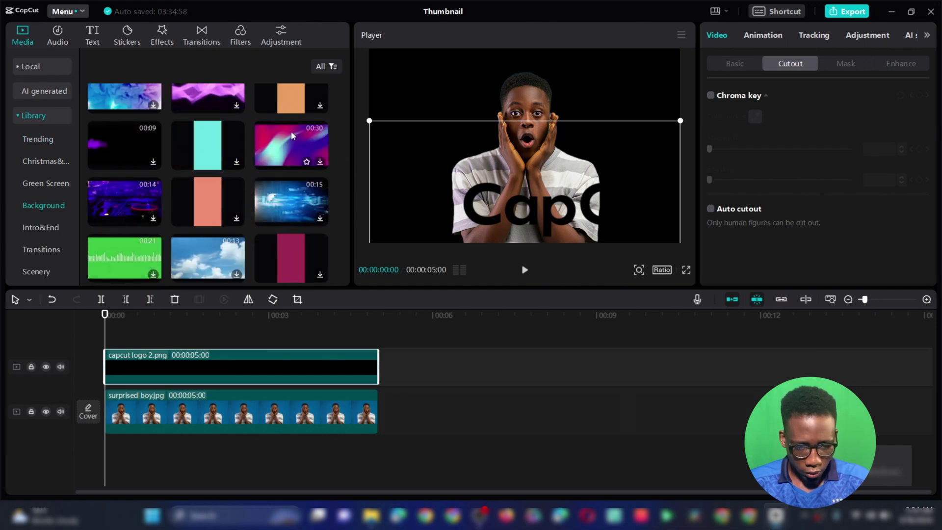
click(276, 147)
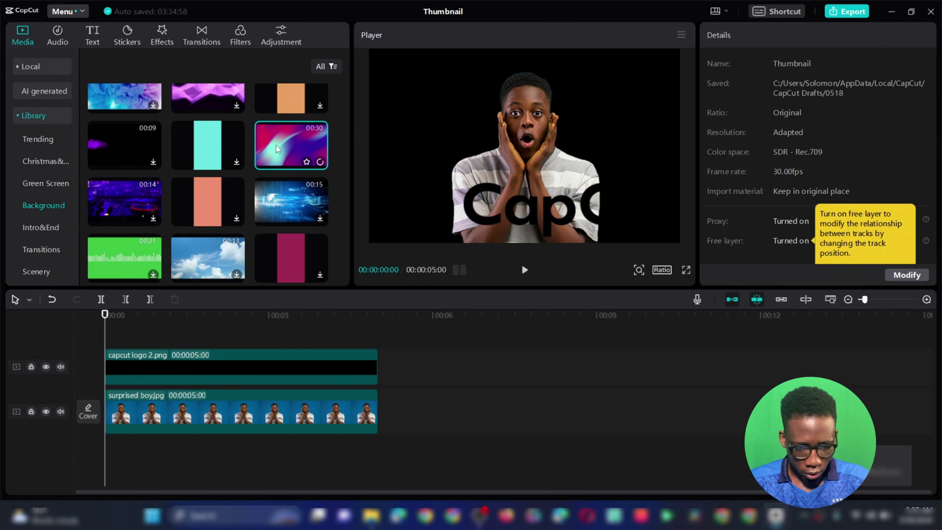
drag(276, 146, 103, 333)
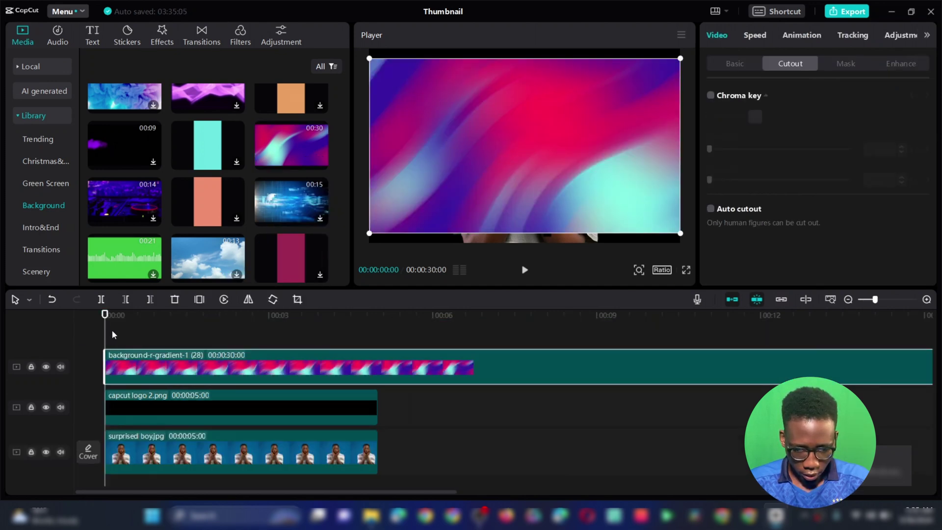
- Enlarge and reposition the gradient background so it fills the whole frame
drag(476, 115, 472, 101)
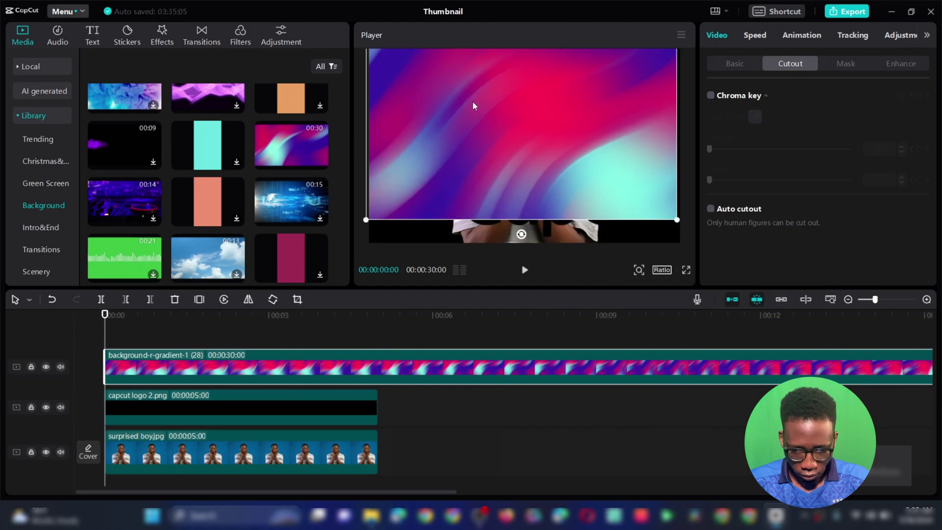
drag(676, 217, 703, 240)
drag(637, 201, 614, 186)
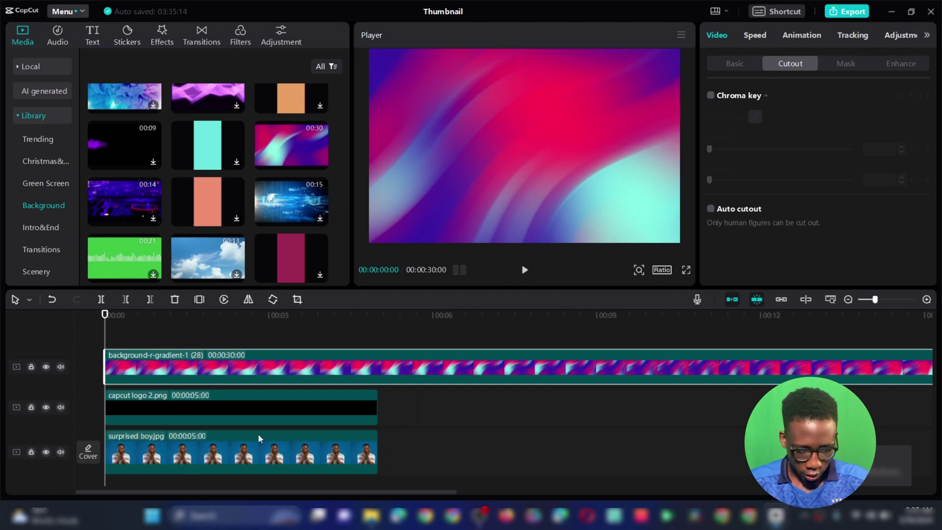
- Reorder the tracks so the logo is above the boy and the boy is above the gradient background
drag(257, 411, 262, 341)
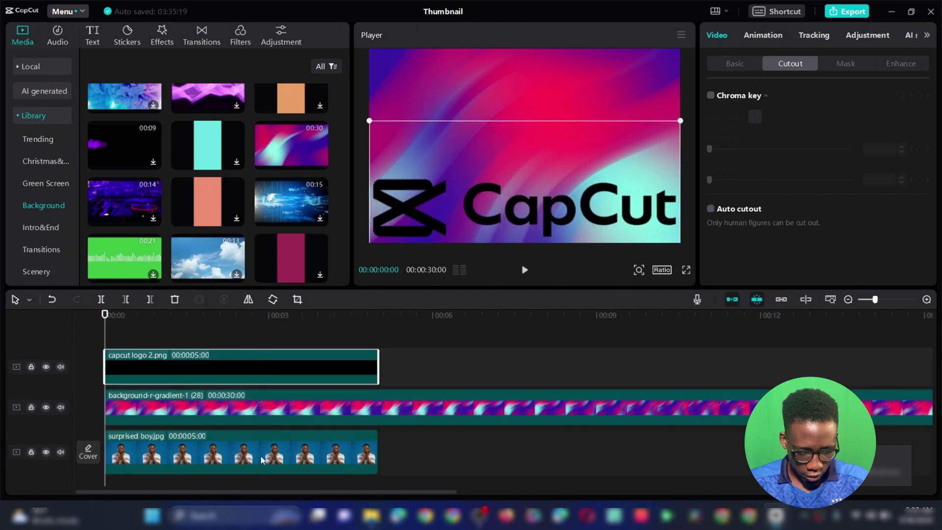
mouse_move(261, 460)
mouse_down()
mouse_move(272, 320)
mouse_move(261, 337)
mouse_up()
drag(105, 318, 183, 317)
drag(231, 407, 232, 330)
scroll(414, 384, down, 3)
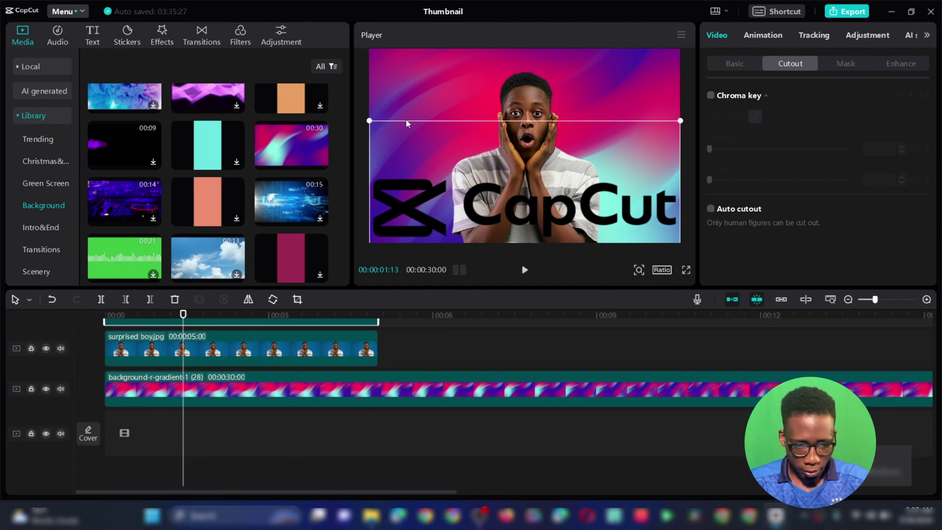
- Apply the Blur effect from the Lens video effects to the gradient background clip
click(163, 36)
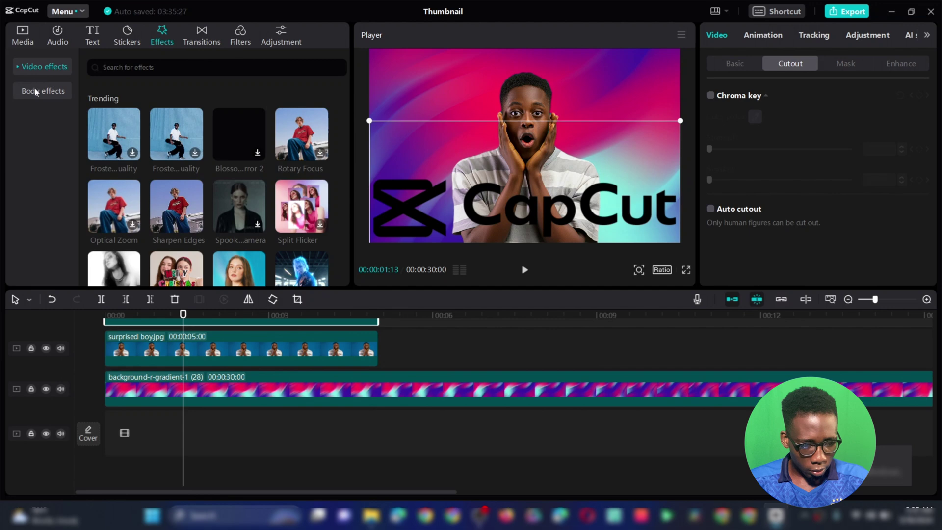
click(31, 65)
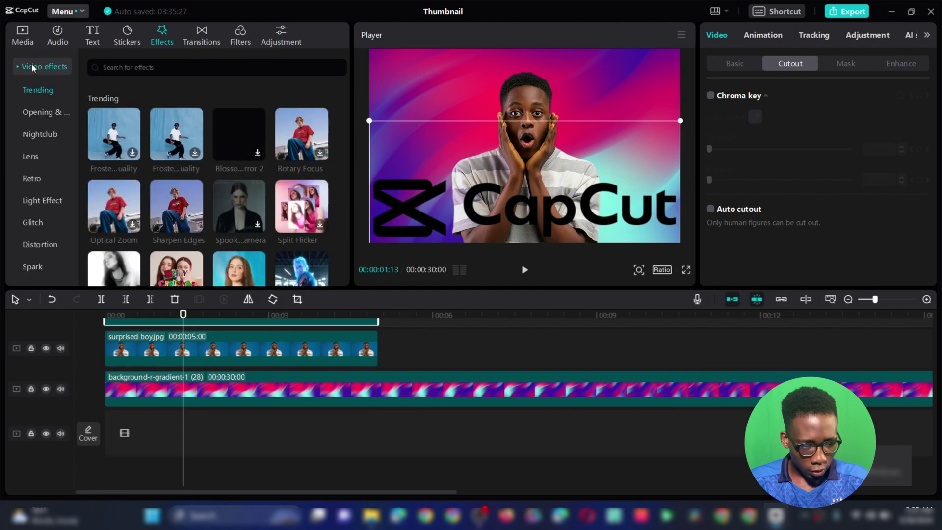
click(30, 157)
scroll(191, 220, down, 3)
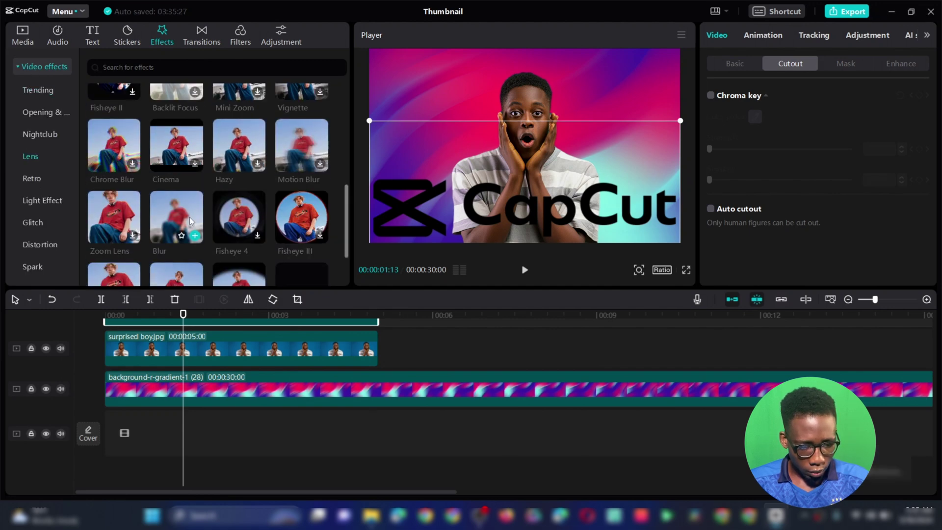
scroll(191, 221, down, 1)
drag(172, 157, 126, 389)
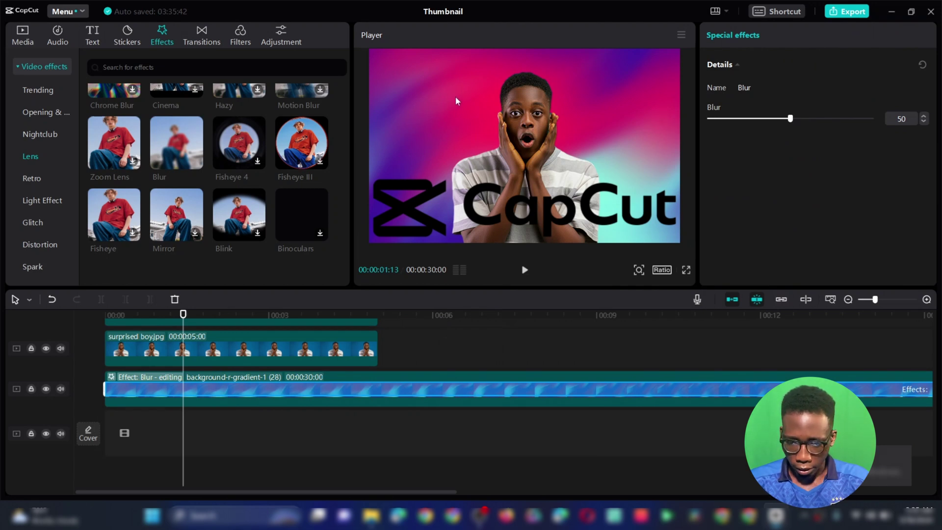
- Shrink the CapCut logo to about half the frame width and center it over the boy's chest
click(608, 214)
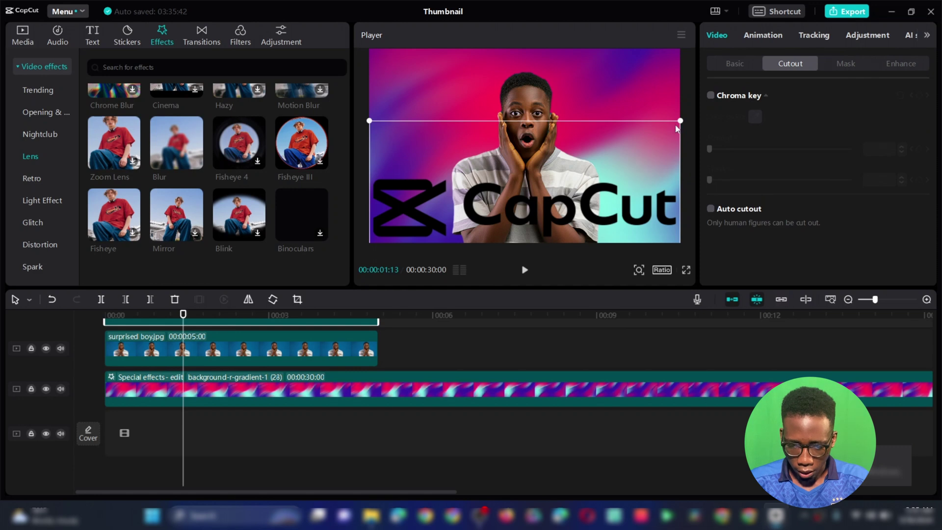
drag(682, 121, 609, 160)
mouse_move(566, 207)
mouse_down()
mouse_move(565, 216)
mouse_move(563, 208)
mouse_up()
- Set the Blur effect strength on the gradient background to 64
click(355, 389)
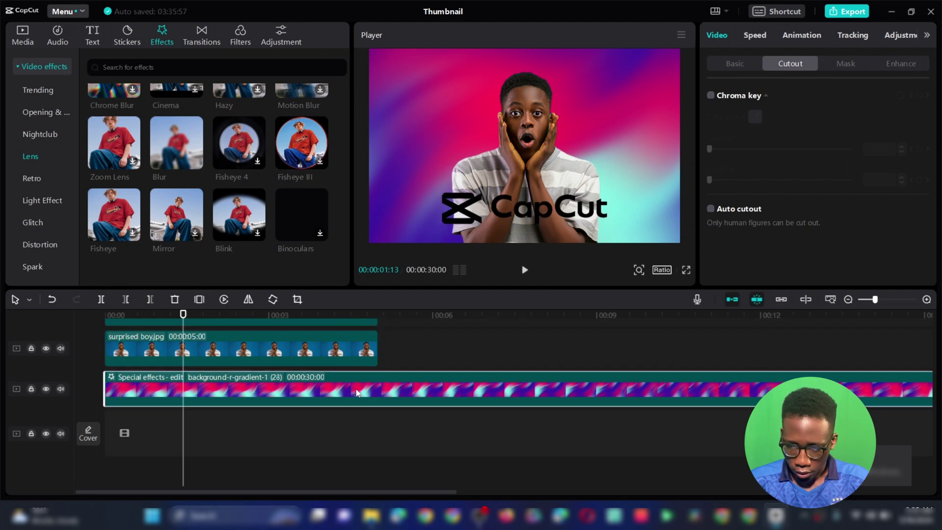
click(112, 377)
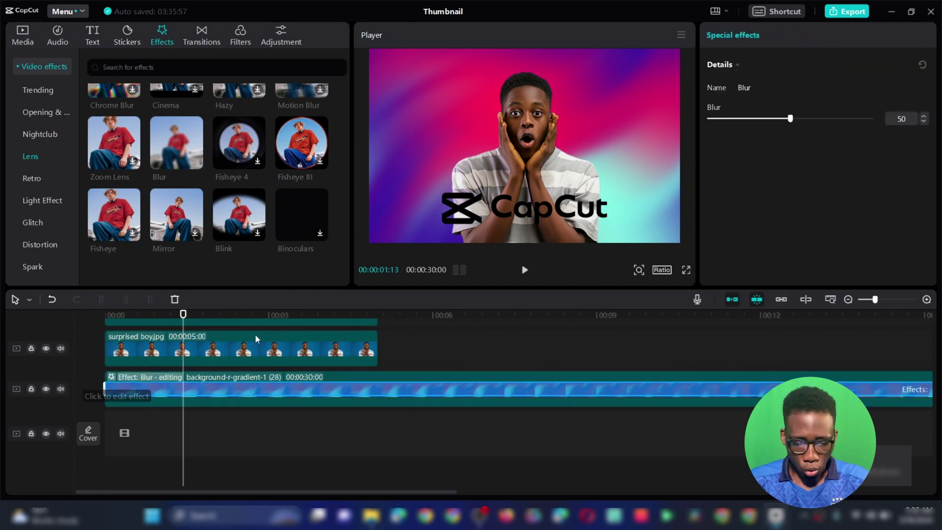
mouse_move(791, 119)
mouse_down()
mouse_move(831, 120)
mouse_move(758, 121)
mouse_move(779, 120)
mouse_up()
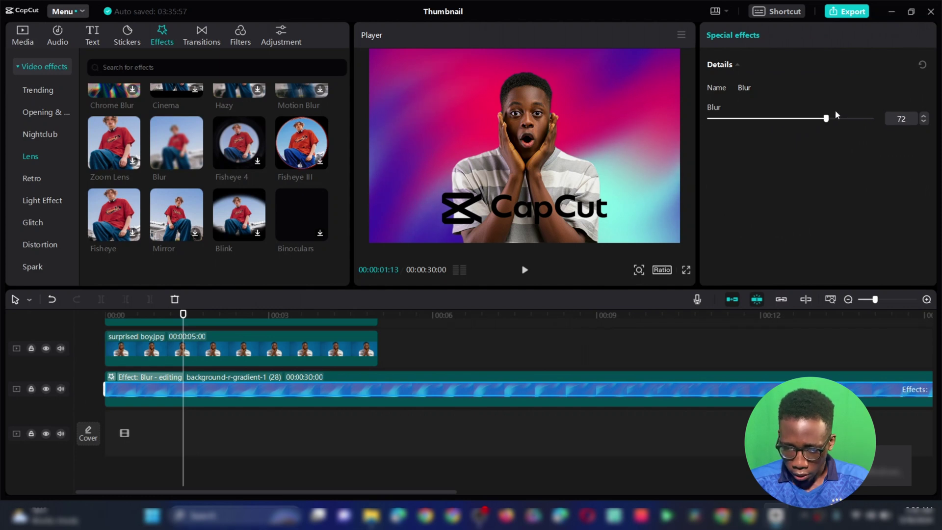
drag(861, 116, 813, 119)
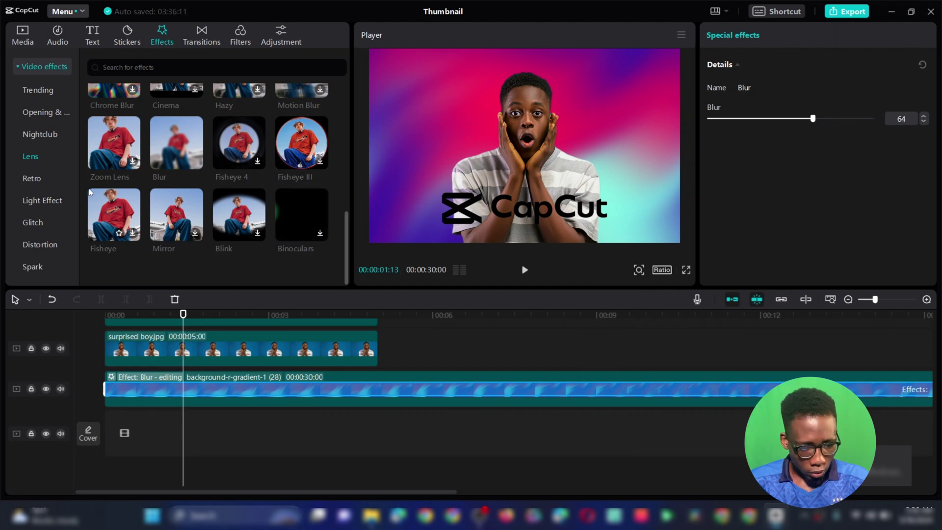
- Add a default text clip on a track above the logo near the timeline start, with the playhead at 00:00:01:22
click(91, 38)
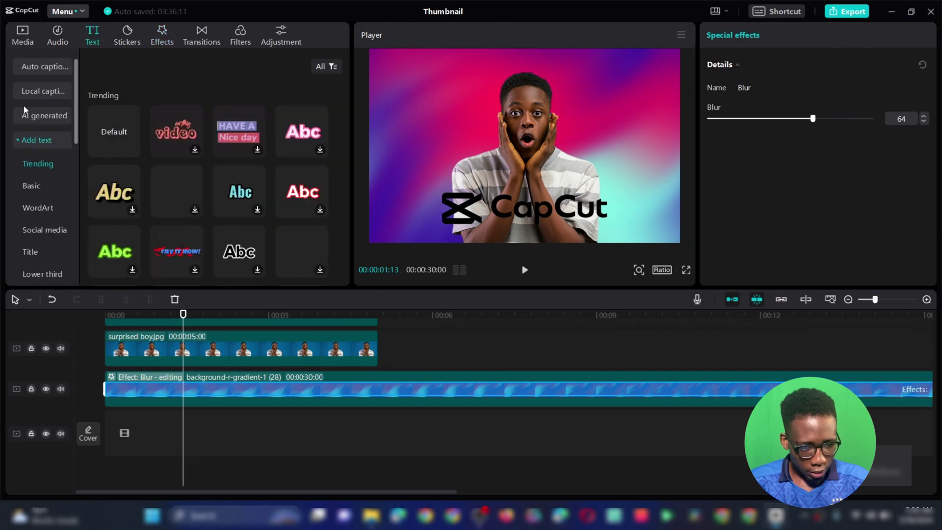
drag(111, 134, 526, 351)
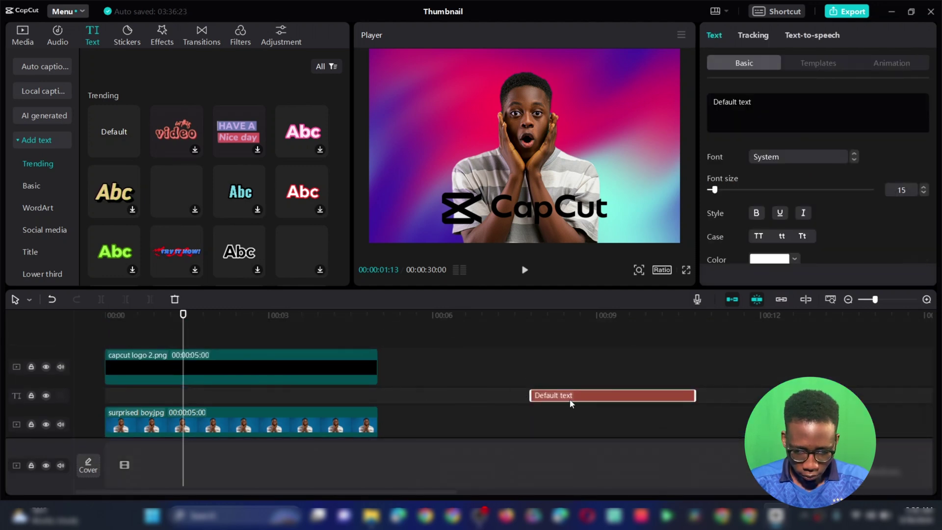
drag(585, 400, 170, 342)
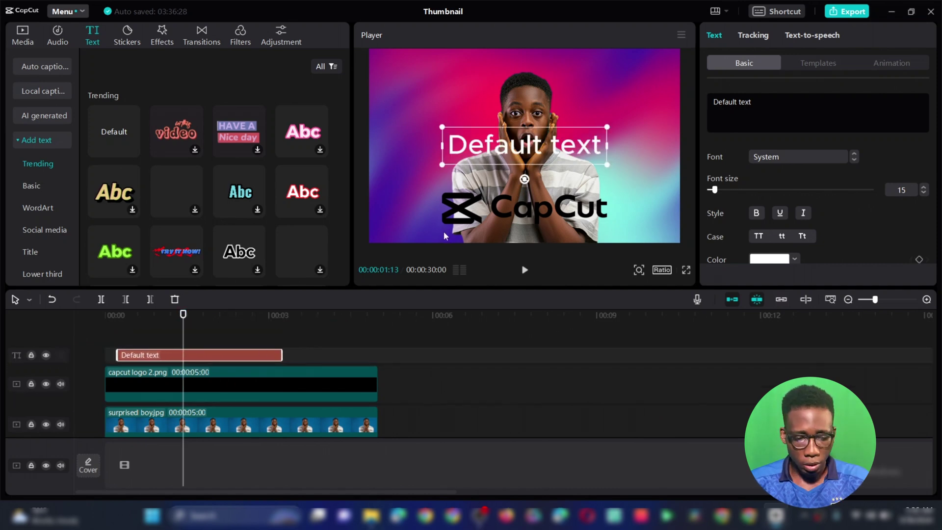
click(185, 315)
mouse_move(210, 317)
mouse_down()
mouse_move(187, 334)
mouse_move(143, 324)
mouse_move(257, 314)
mouse_move(180, 323)
mouse_move(193, 309)
mouse_move(135, 313)
mouse_move(212, 309)
mouse_move(200, 313)
mouse_up()
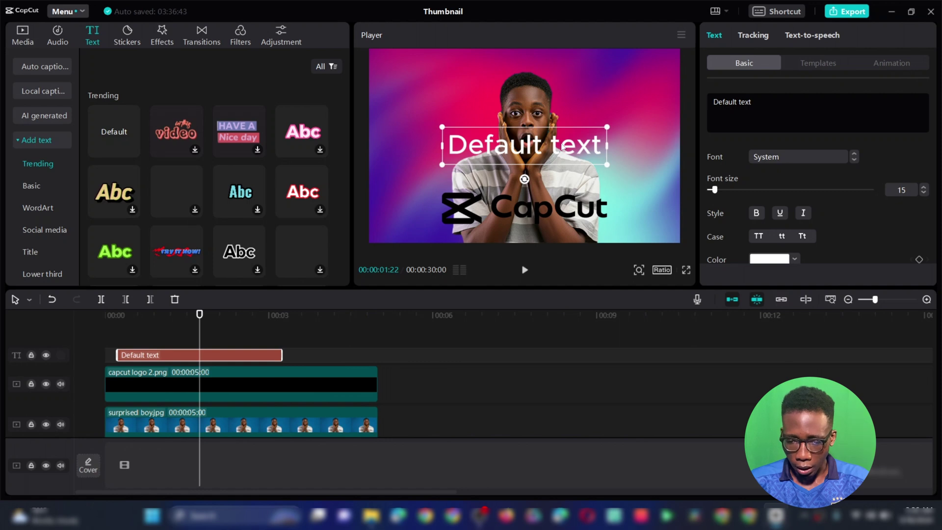
- Set the default text's font to ZY Resolve and move the text up to the frame's upper edge above the boy's head
drag(558, 146, 597, 97)
click(814, 156)
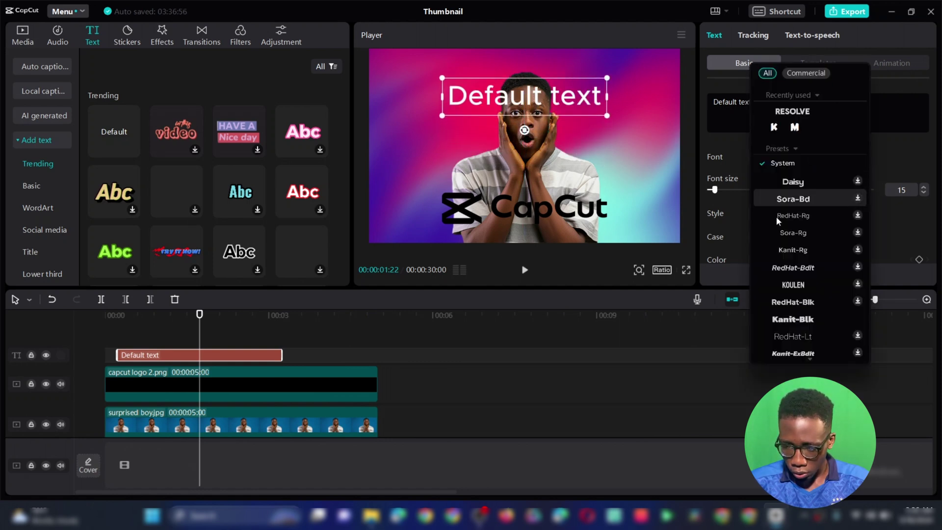
scroll(804, 250, down, 3)
scroll(806, 256, down, 1)
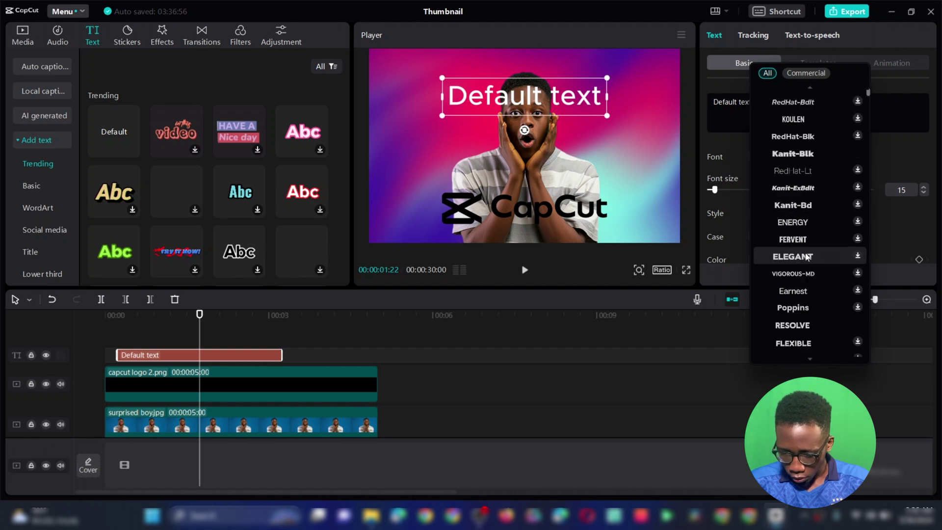
click(816, 324)
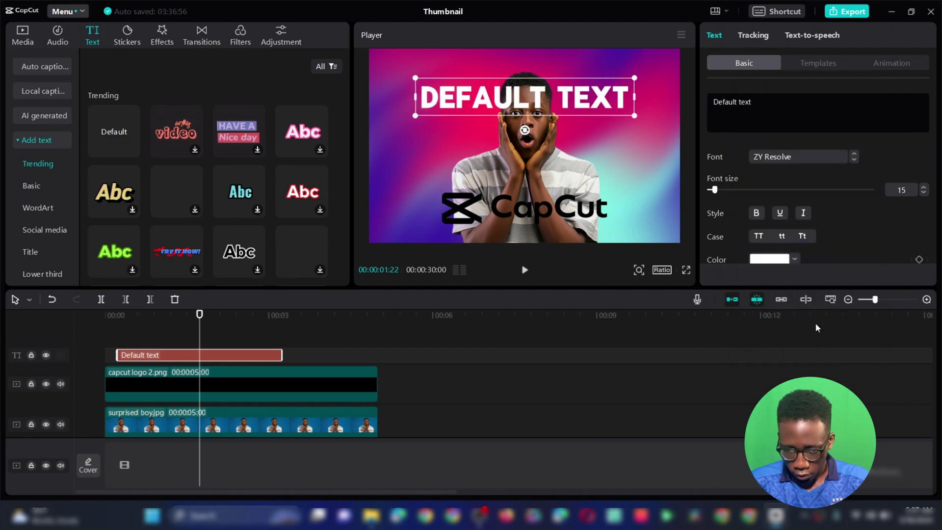
drag(545, 93, 593, 86)
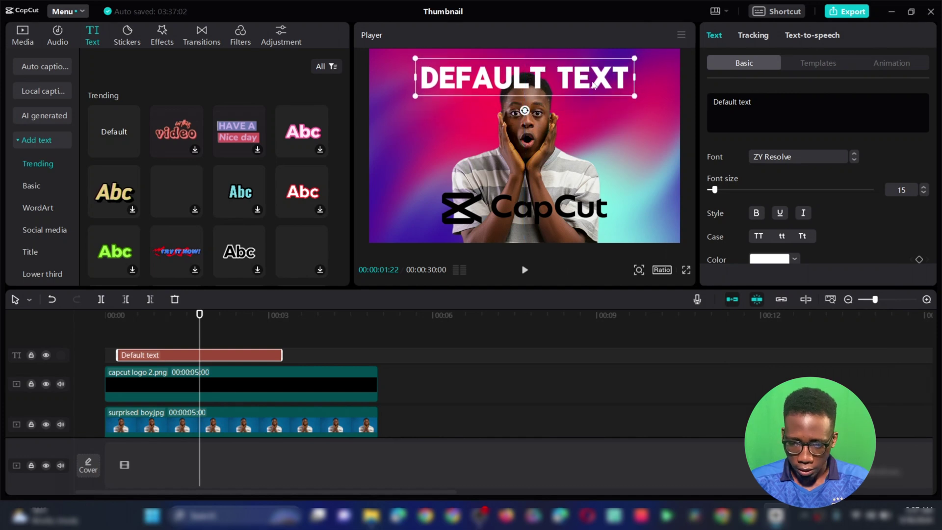
- Replace the default text with "How to create" and shrink it to about a third of the frame width, centered at the upper edge
click(759, 120)
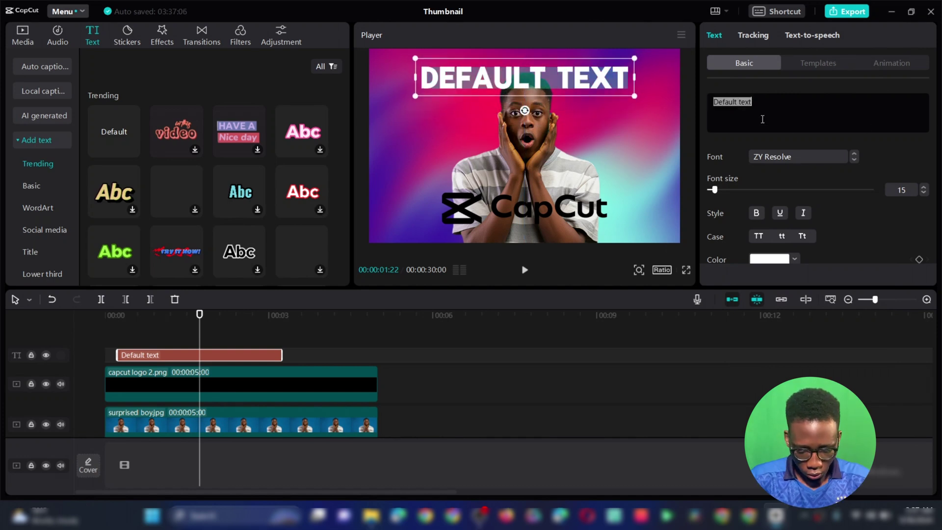
text(How to)
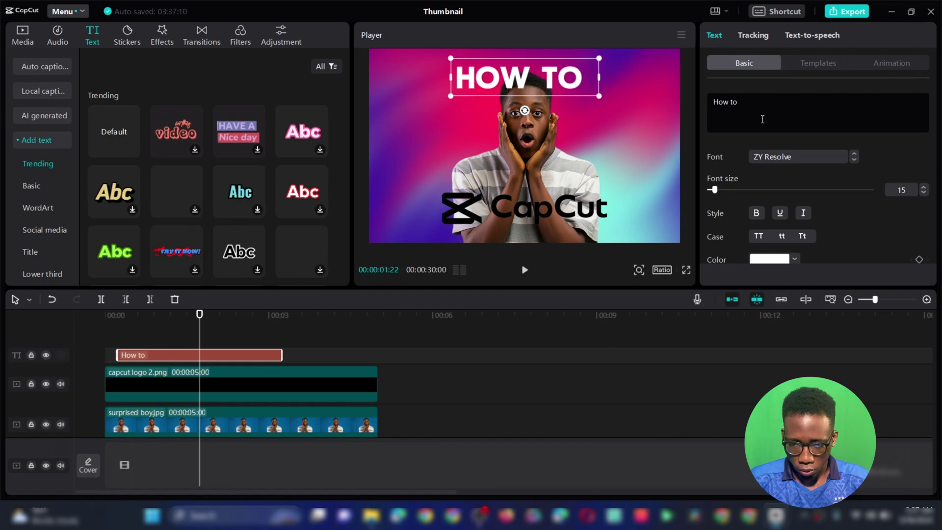
text( creat)
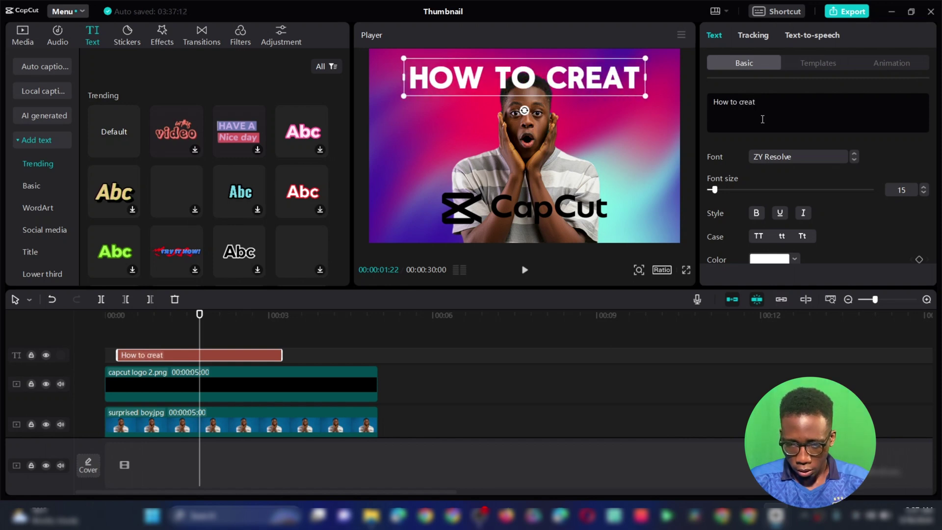
text(e)
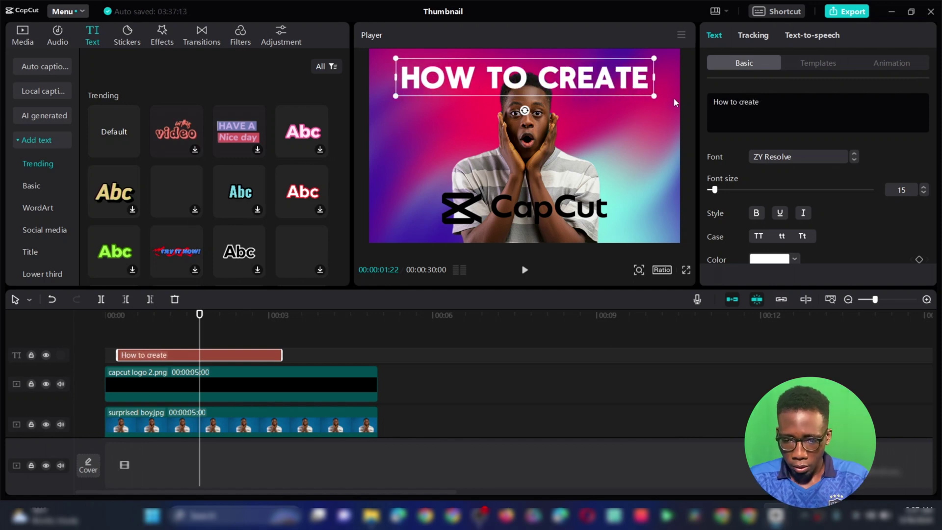
drag(654, 96, 548, 68)
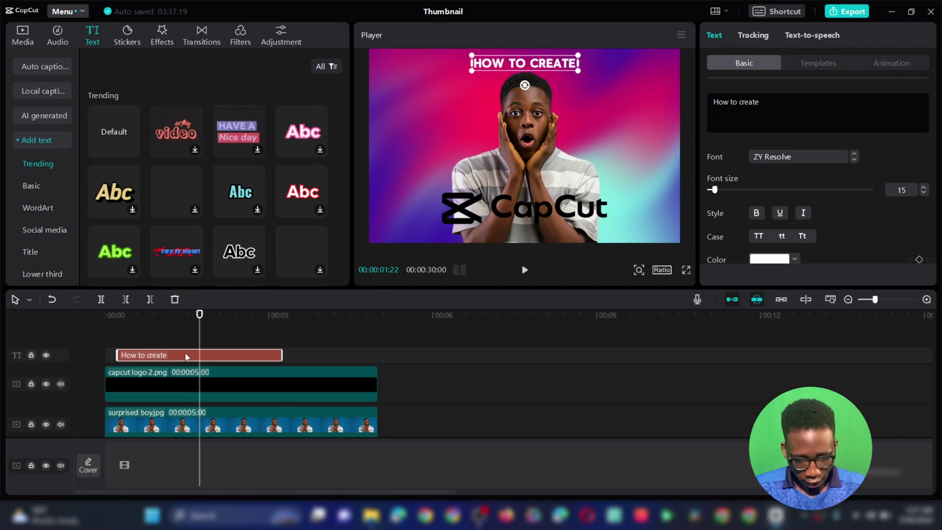
- Duplicate the "How to create" text twice onto new tracks and stack the copies below the original in the frame
drag(186, 355, 186, 343)
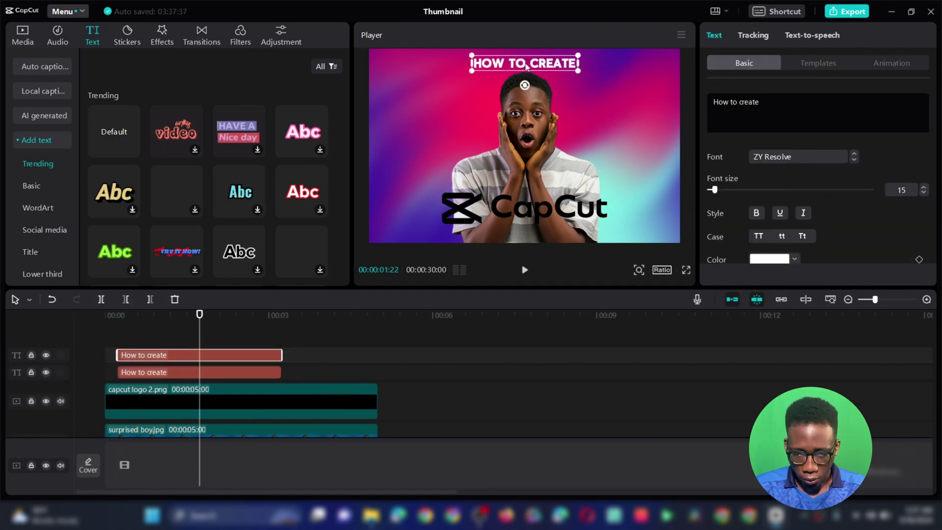
drag(527, 66, 518, 87)
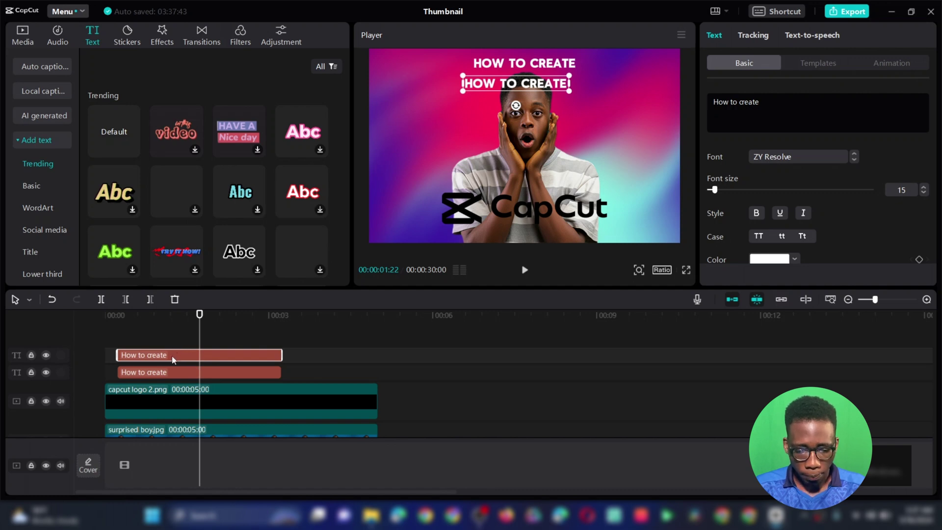
mouse_move(182, 355)
mouse_down()
mouse_move(181, 341)
mouse_move(187, 371)
mouse_move(191, 344)
mouse_move(183, 341)
mouse_up()
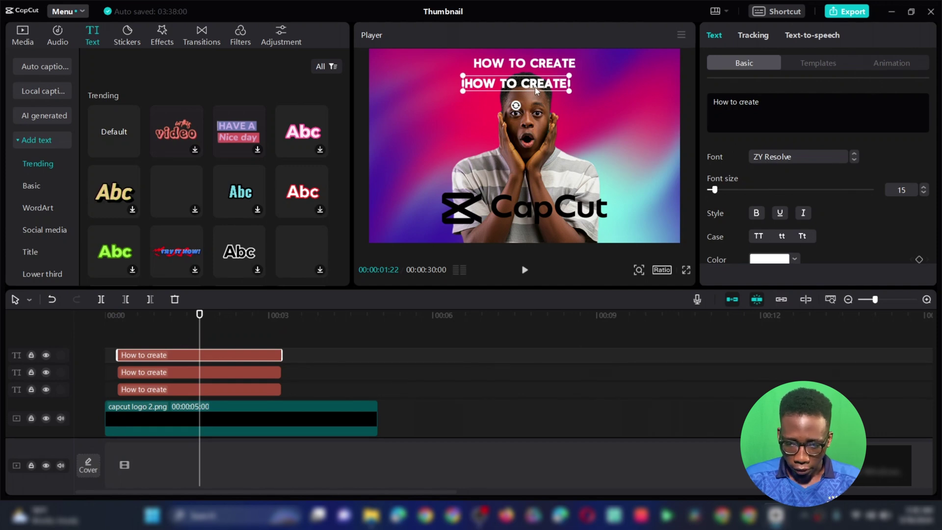
drag(536, 90, 543, 110)
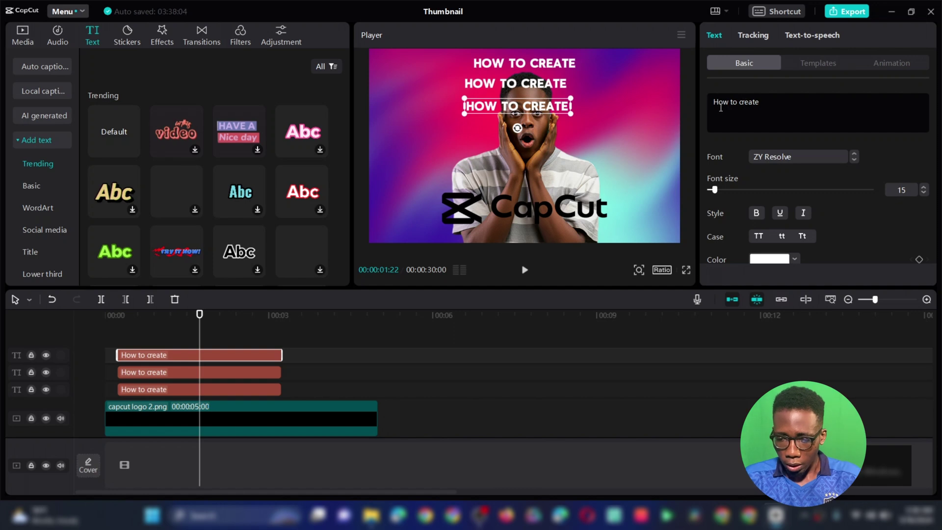
- Change the middle copy of the "How to create" text to "Youtube"
click(513, 85)
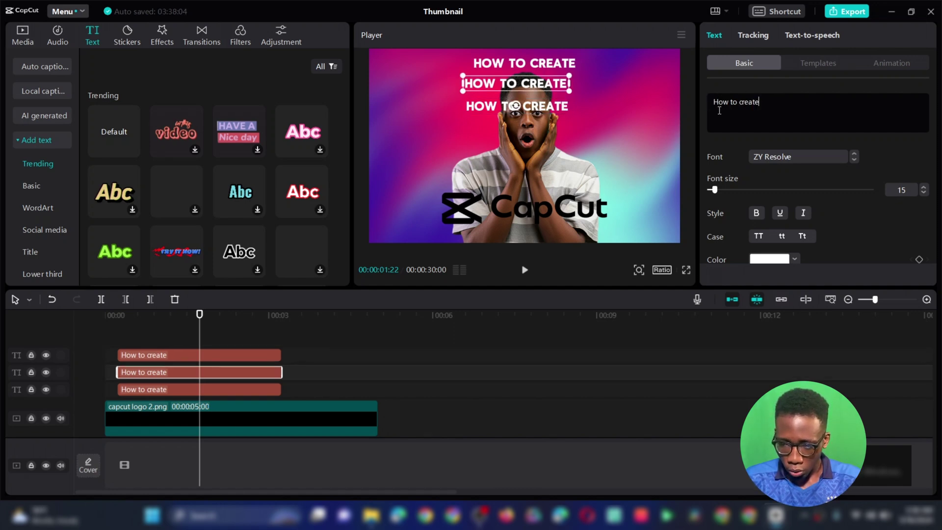
key(ctrl+a)
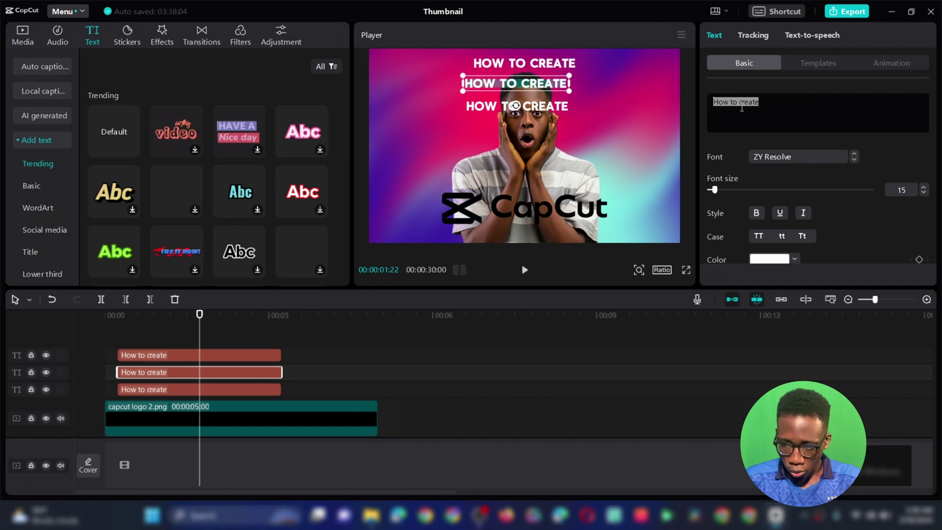
text(Youtube)
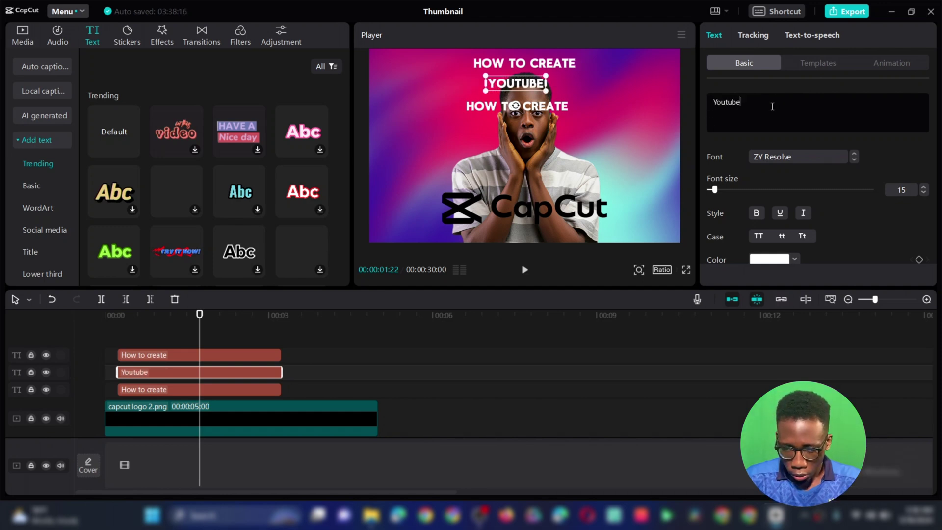
key(BackSpace)
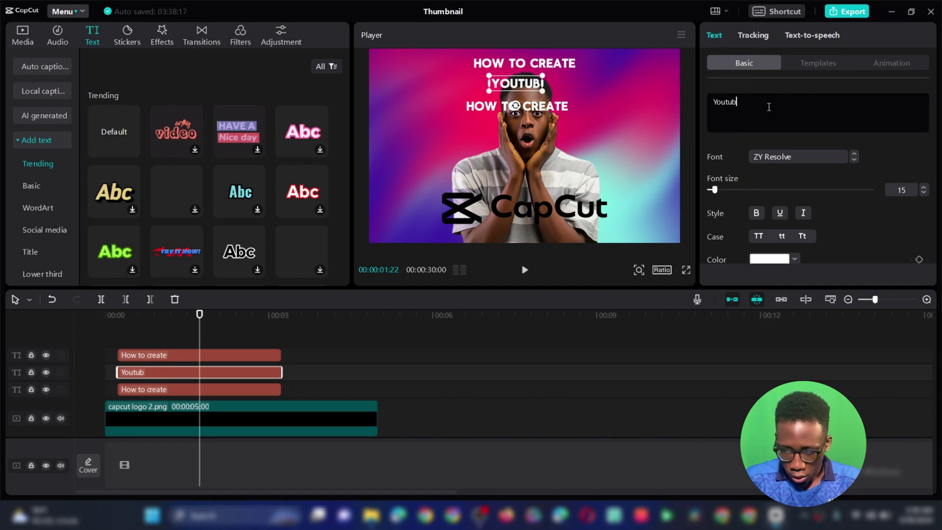
text(e)
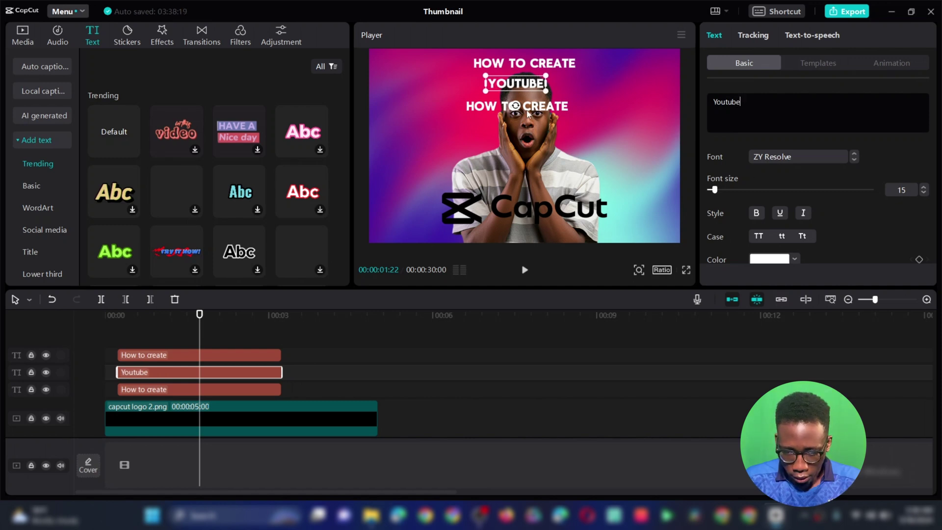
- Change the lowest "How to create" copy to "with" and center it just above the CapCut logo
click(529, 111)
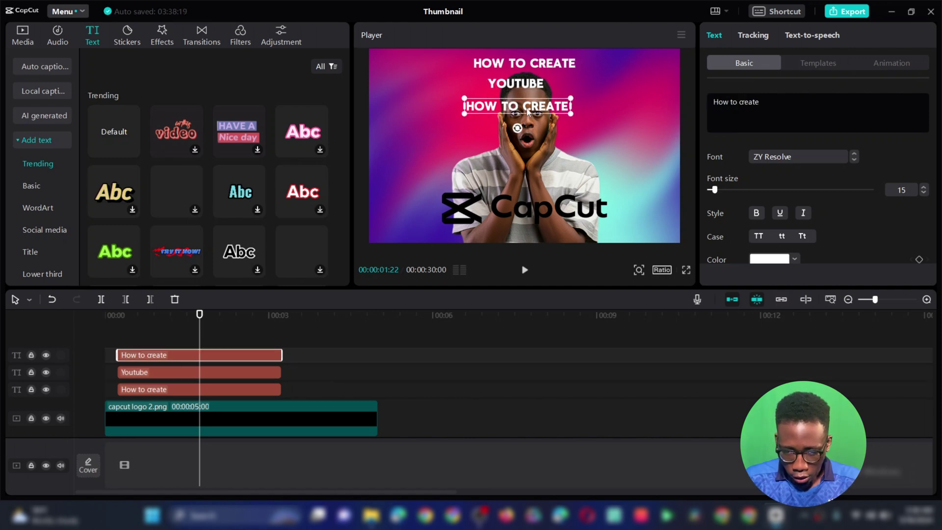
double_click(766, 100)
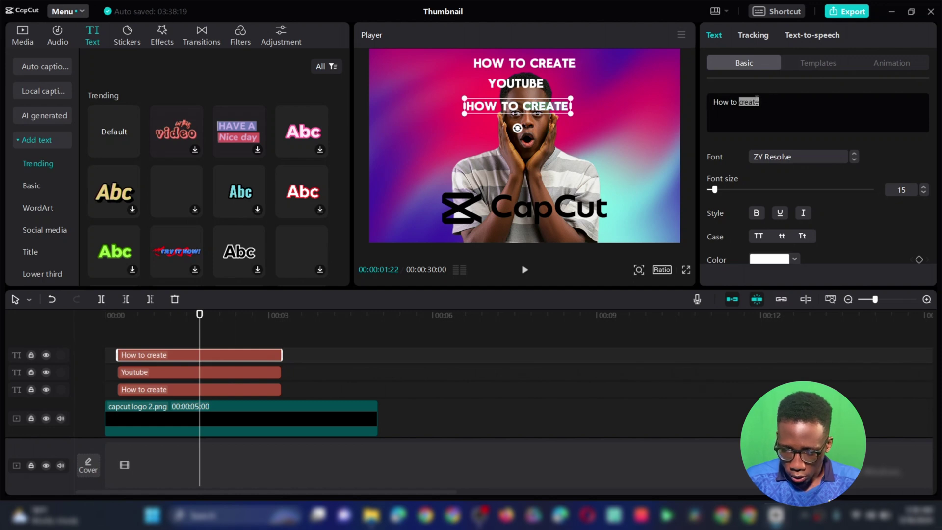
key(BackSpace)
key(BackSpace)
key(BackSpace)
key(BackSpace)
key(BackSpace)
key(BackSpace)
key(BackSpace)
key(BackSpace)
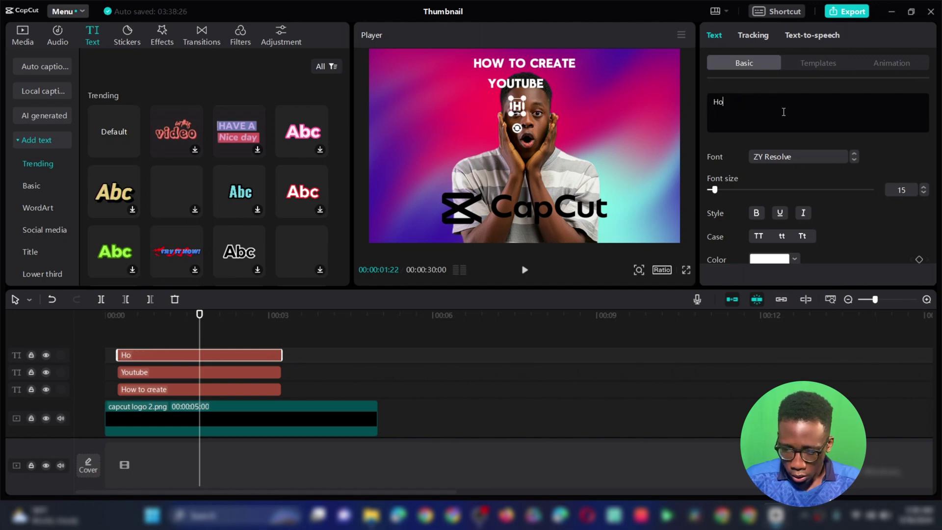
text(with)
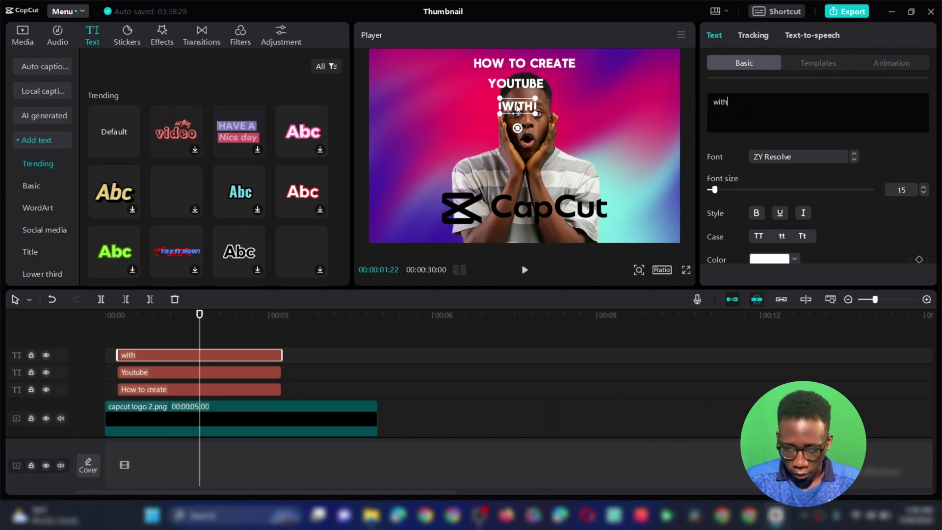
drag(519, 110, 528, 180)
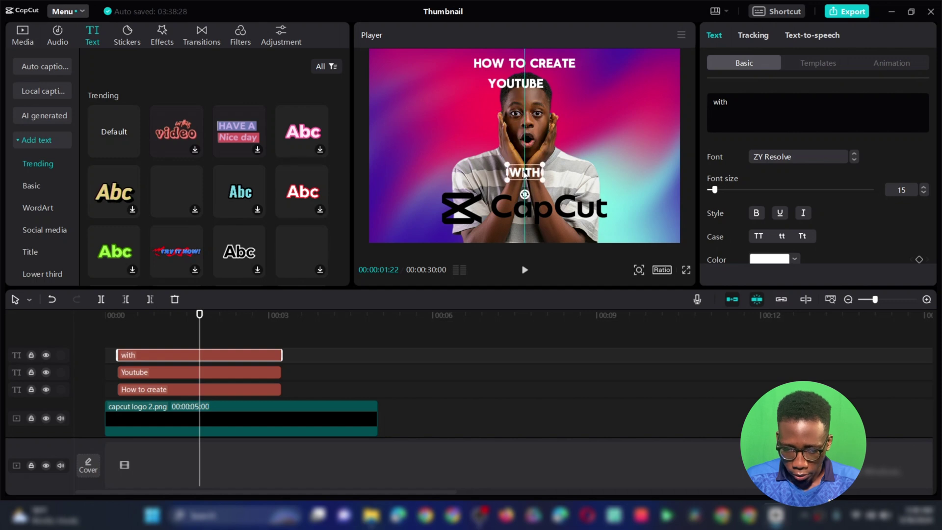
- Move the "Youtube" clip to the track above "with" and lower its text slightly beneath the "How to create" line
click(524, 83)
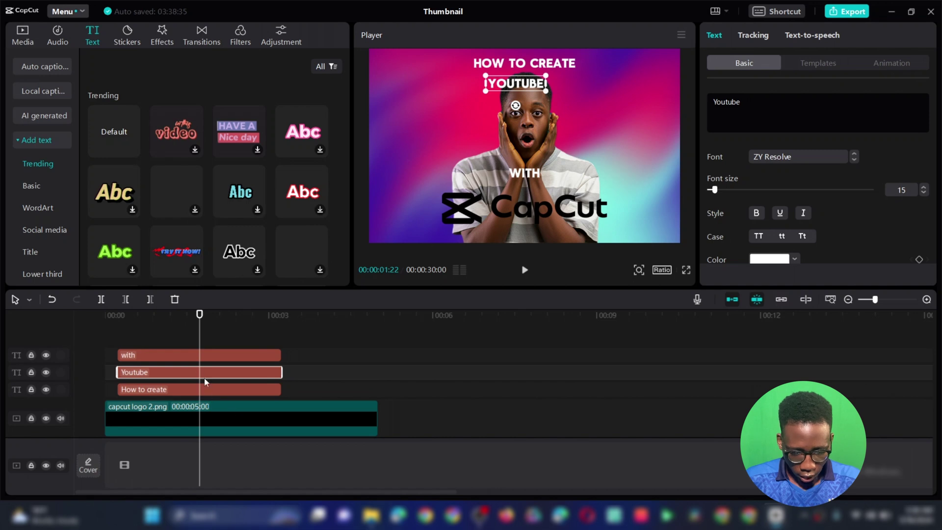
drag(206, 376, 208, 341)
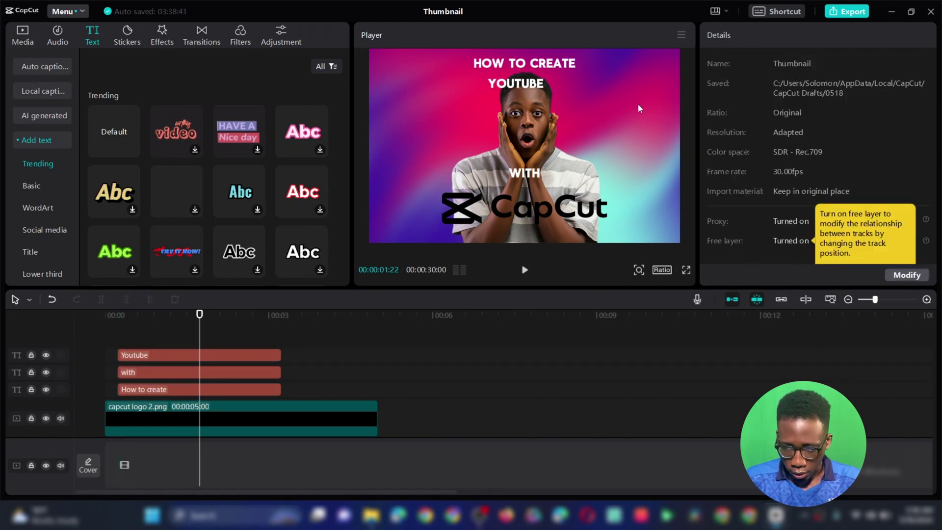
drag(525, 88, 526, 91)
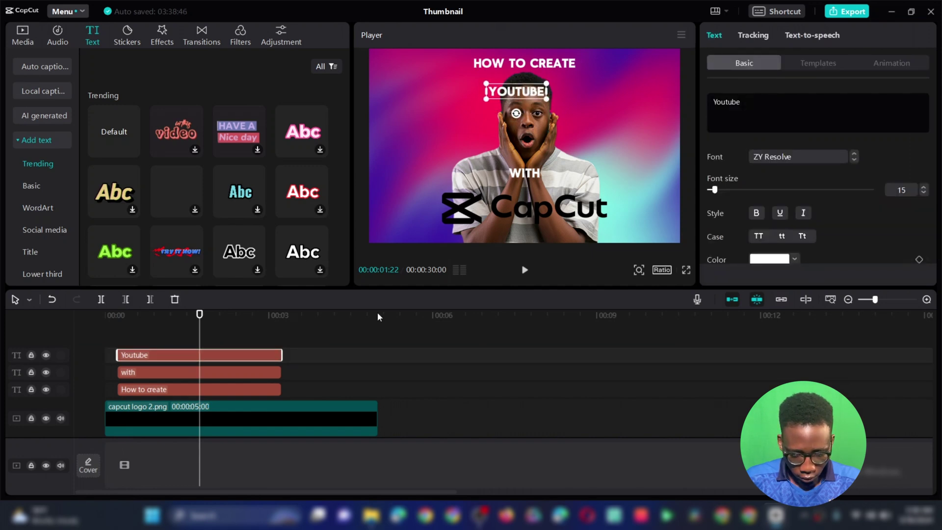
scroll(331, 370, down, 3)
scroll(325, 325, up, 3)
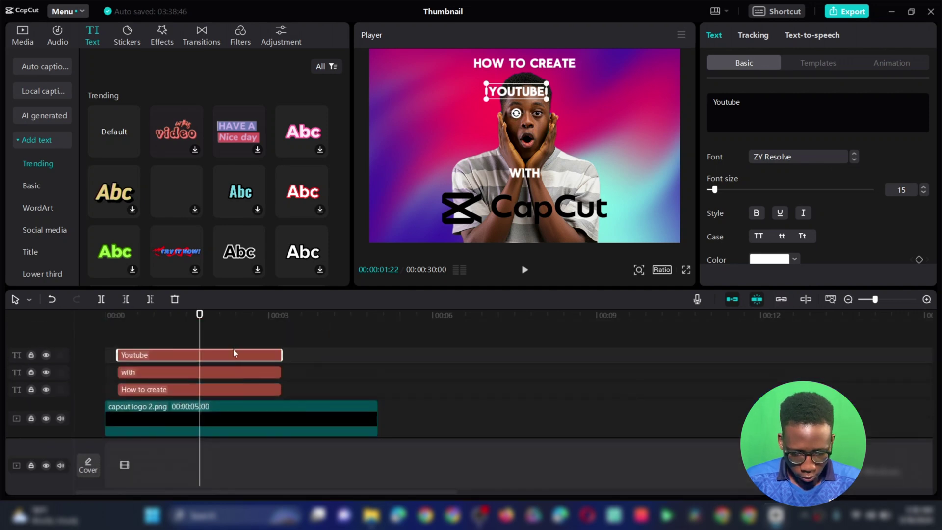
- Duplicate the "Youtube" text, place the copy below it over the boy's face, and change its wording to "Thumbnail"
key(ctrl+c)
key(ctrl+v)
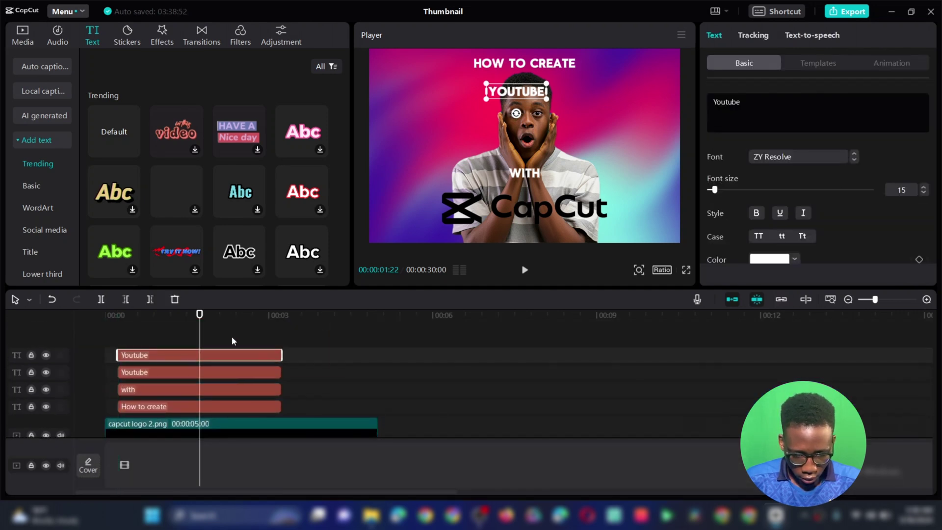
drag(539, 95, 540, 128)
key(ctrl+a)
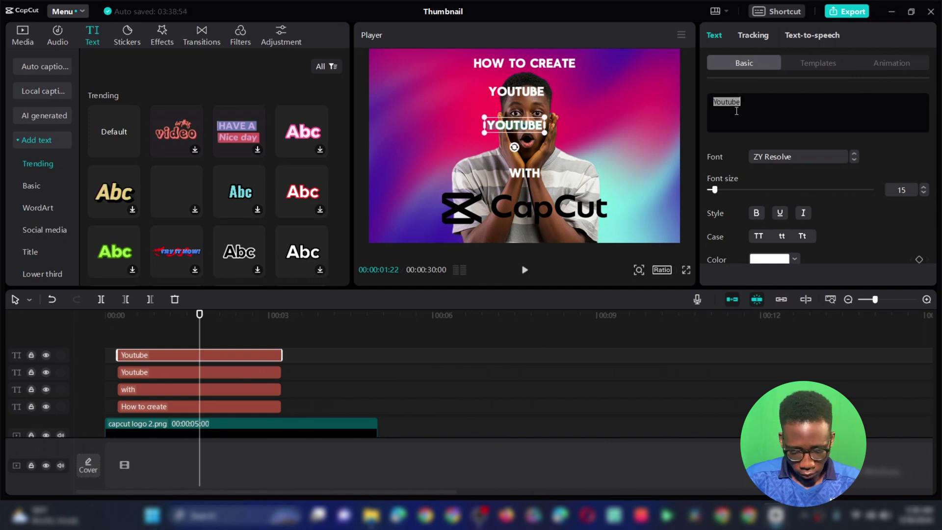
text(T)
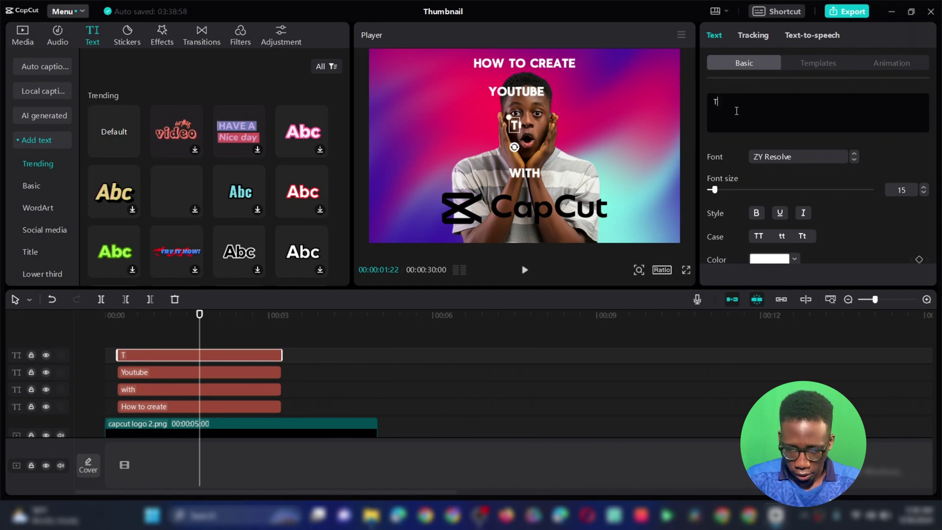
text(humb)
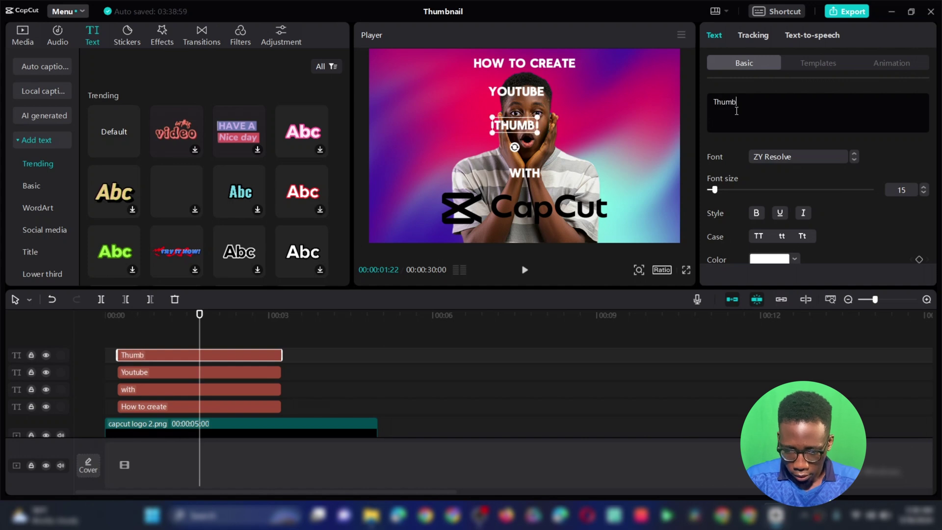
text(nail)
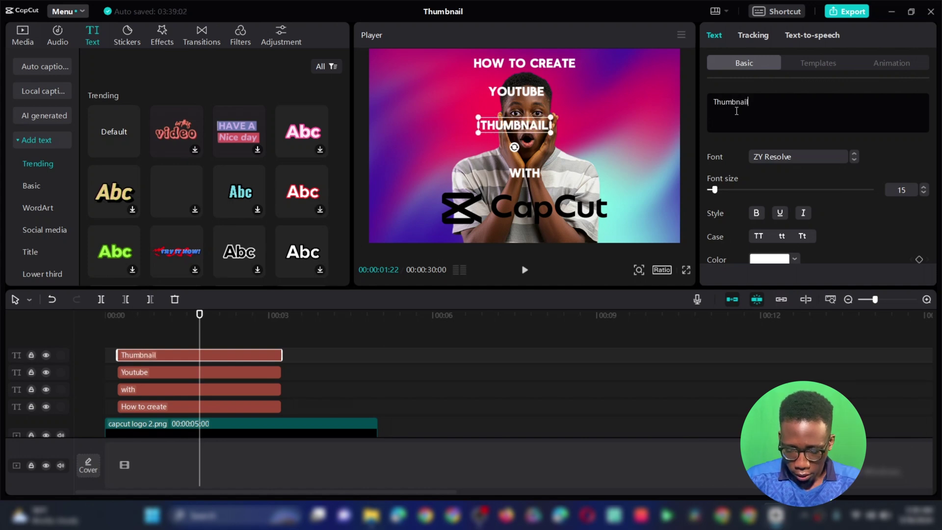
- Enlarge the "Thumbnail" text to span nearly the full frame width and center it horizontally just below the boy's face
click(554, 134)
drag(555, 134, 711, 202)
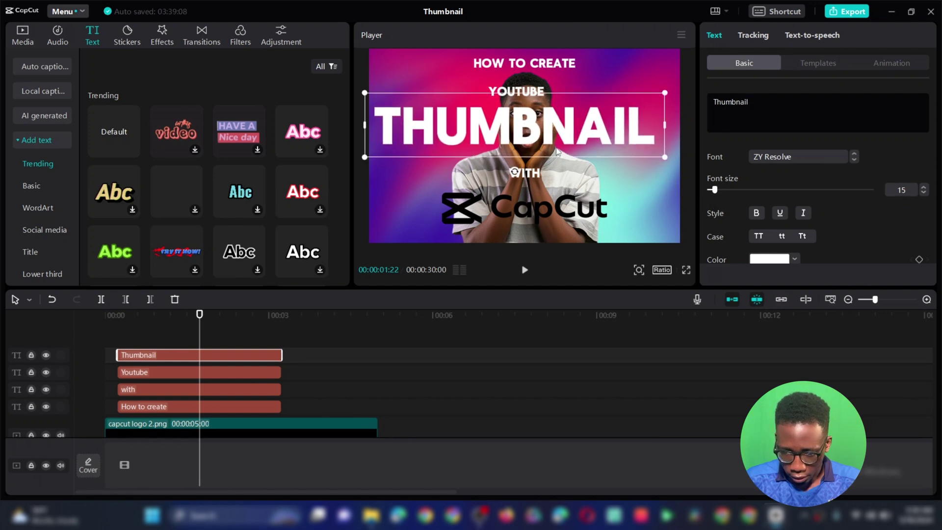
mouse_move(558, 150)
mouse_down()
mouse_move(573, 146)
mouse_move(560, 160)
mouse_up()
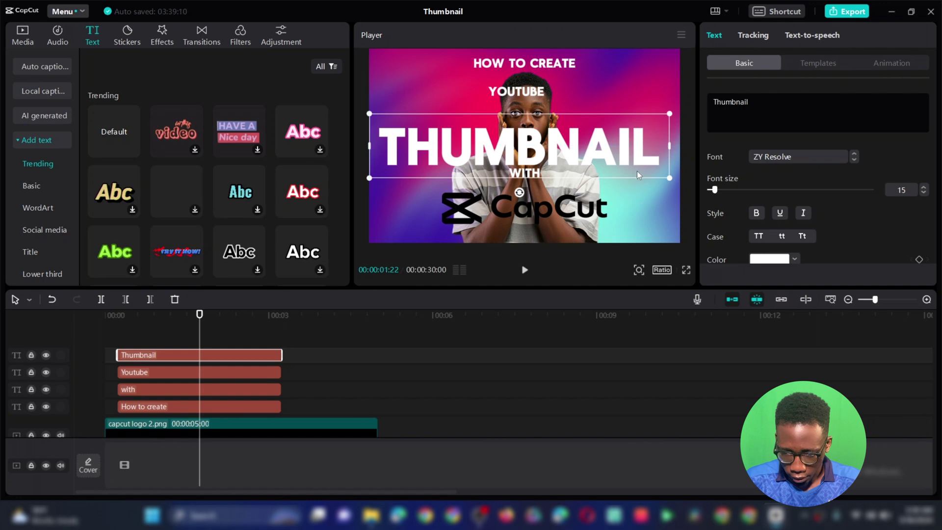
drag(668, 179, 686, 180)
drag(606, 167, 613, 169)
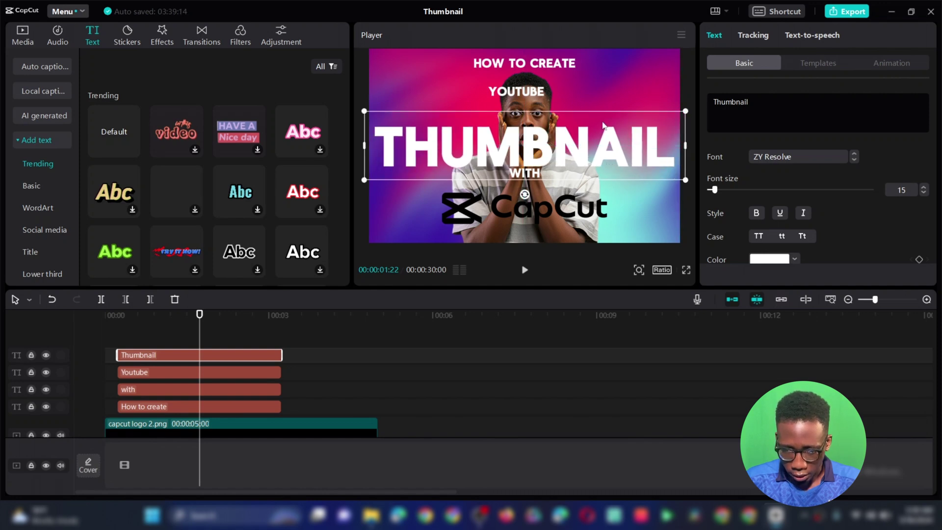
- Enlarge the "Youtube" text to nearly the width of "Thumbnail", fit it between "How to create" and "Thumbnail", and raise both words slightly
click(536, 96)
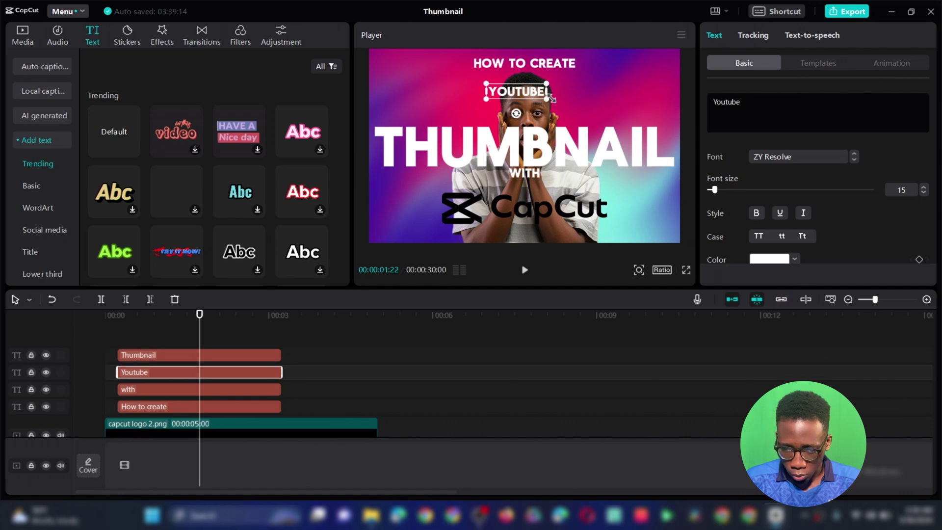
drag(550, 98, 684, 158)
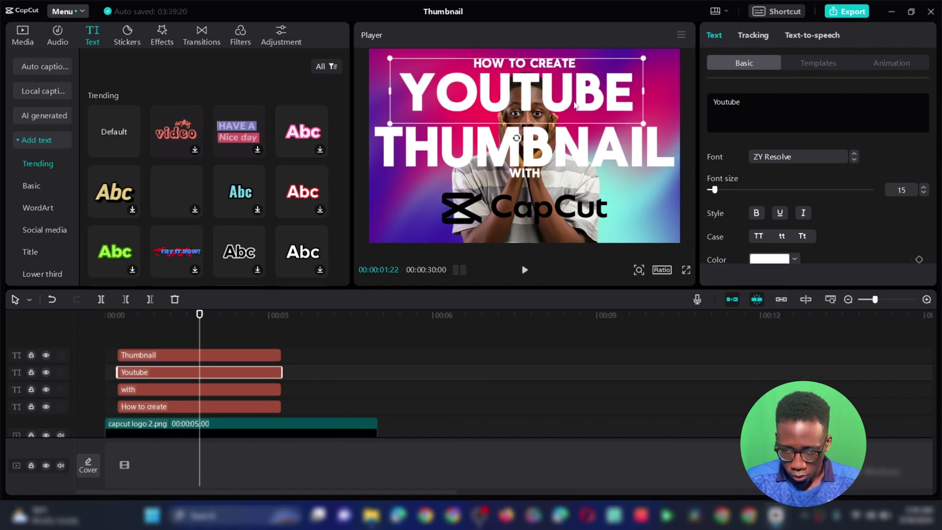
drag(572, 104, 564, 117)
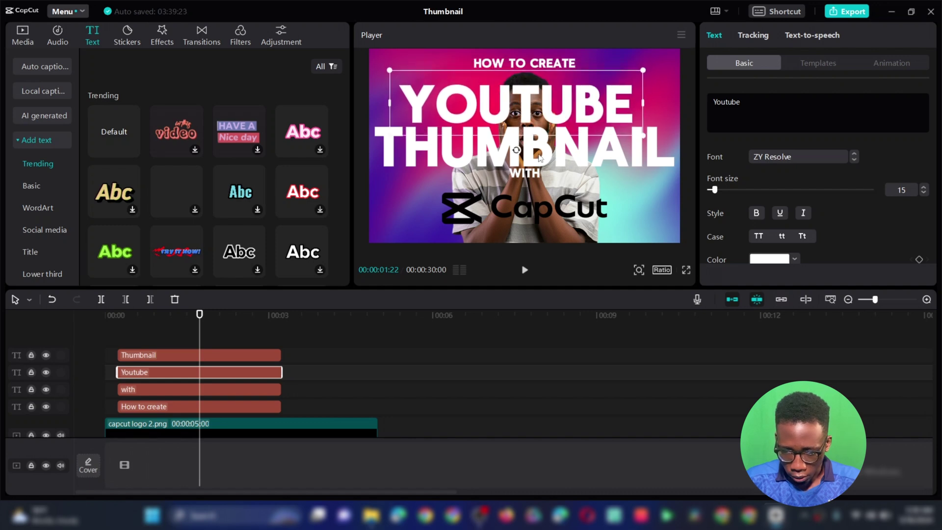
drag(541, 109, 545, 101)
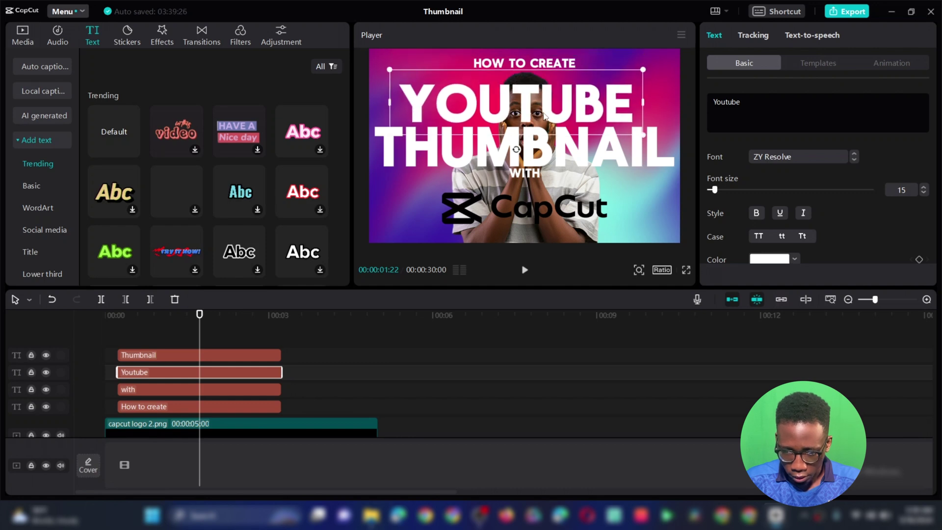
click(558, 143)
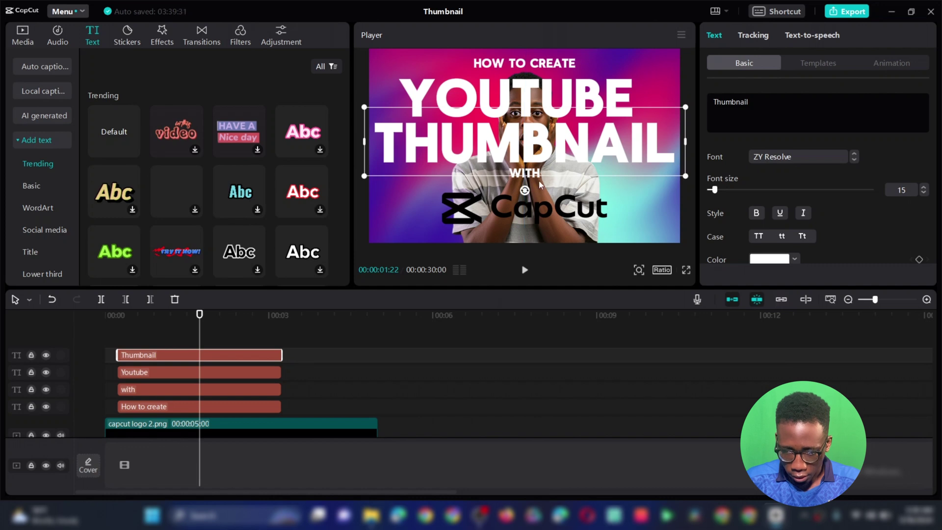
- Stack the surprised boy and CapCut logo clips above the title text tracks, with the "with" clip above the logo
scroll(320, 389, down, 3)
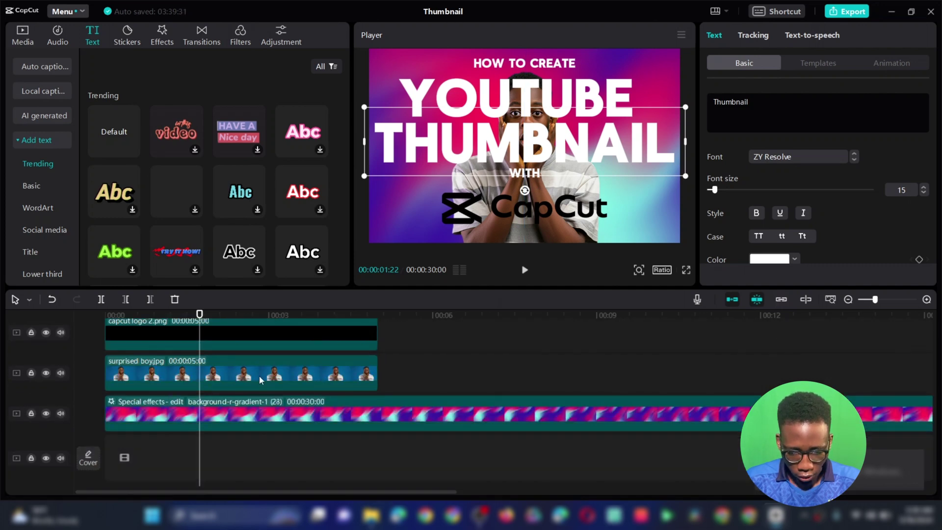
drag(258, 375, 258, 336)
scroll(291, 407, down, 1)
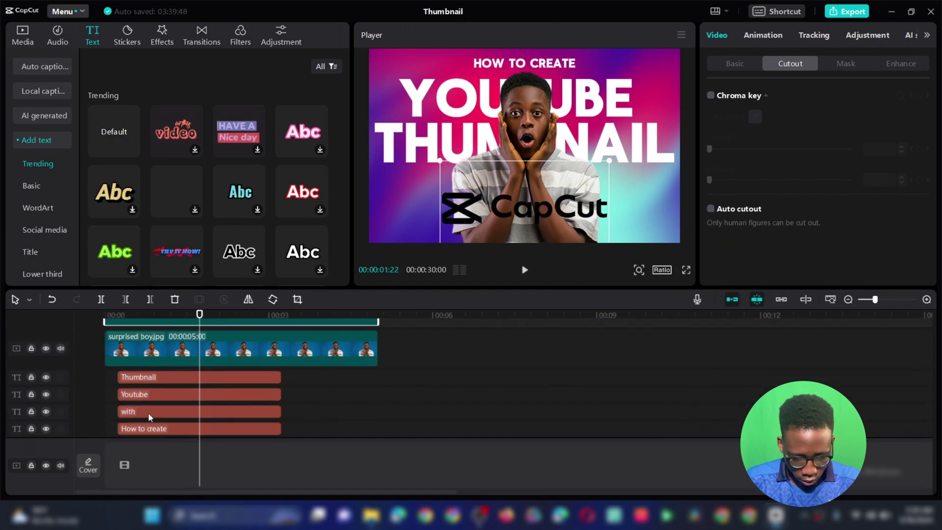
drag(149, 411, 153, 342)
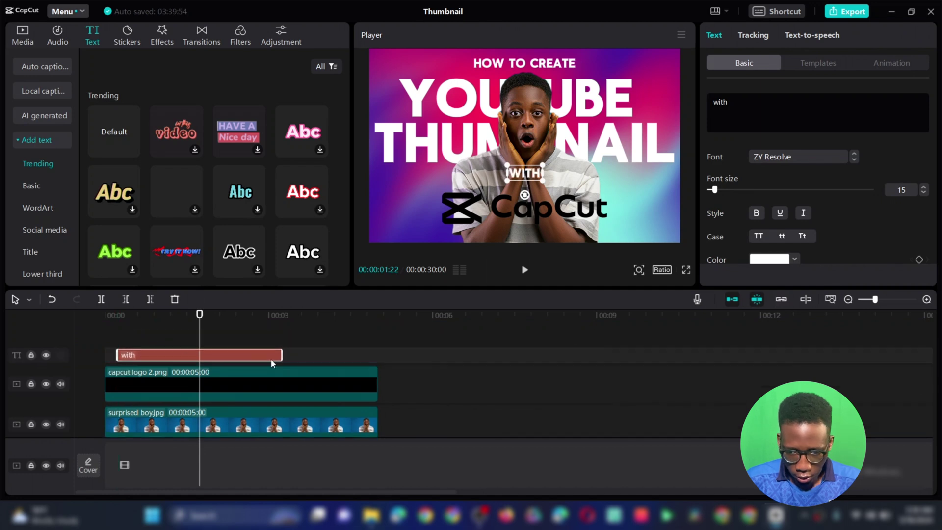
click(623, 143)
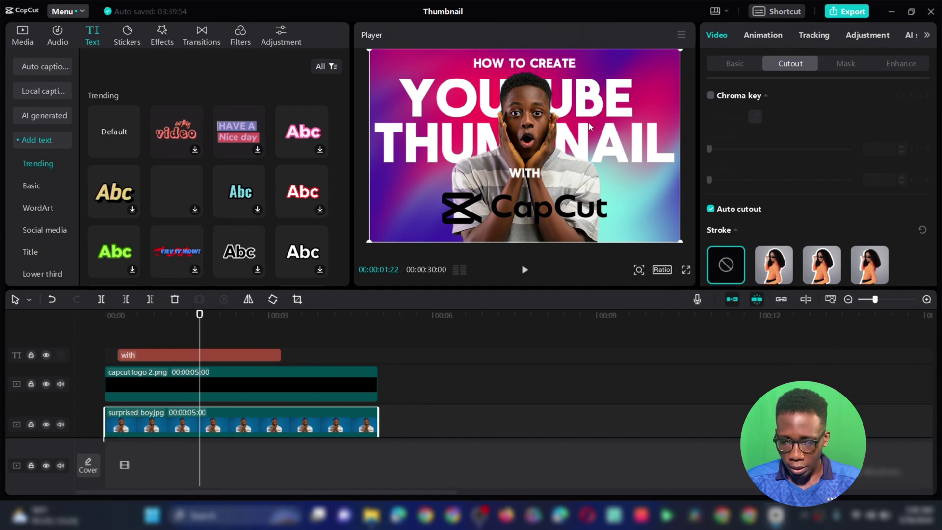
- Turn on a black shadow for the "with" text
scroll(316, 370, down, 3)
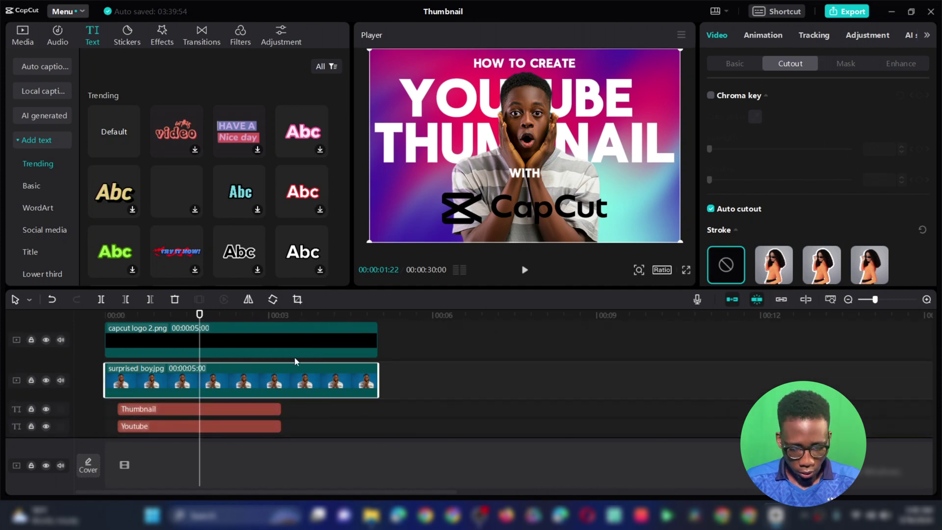
scroll(292, 355, up, 3)
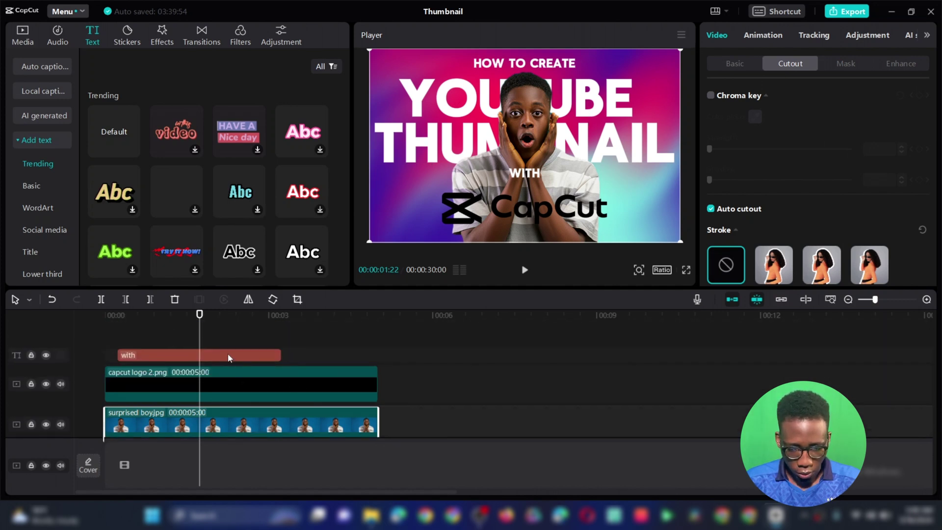
click(229, 358)
scroll(756, 179, down, 10)
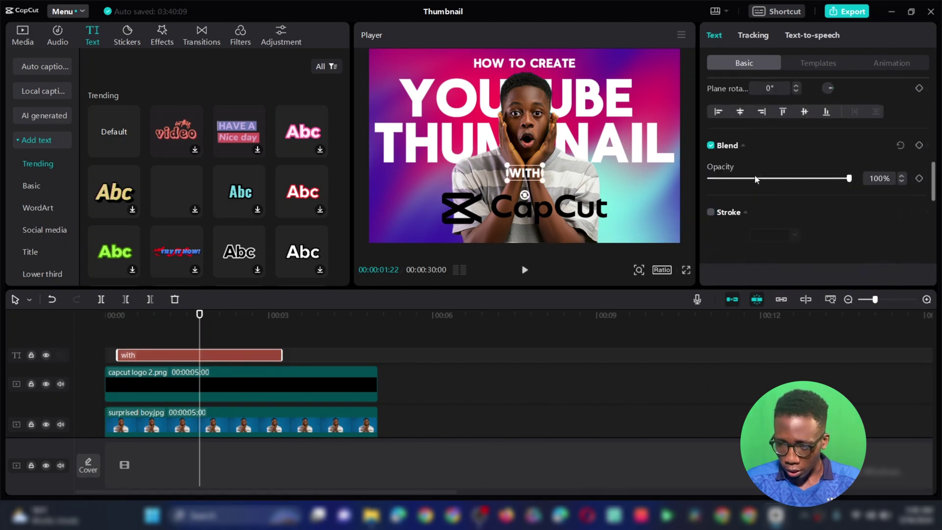
scroll(756, 179, down, 3)
scroll(755, 177, up, 6)
scroll(755, 175, down, 5)
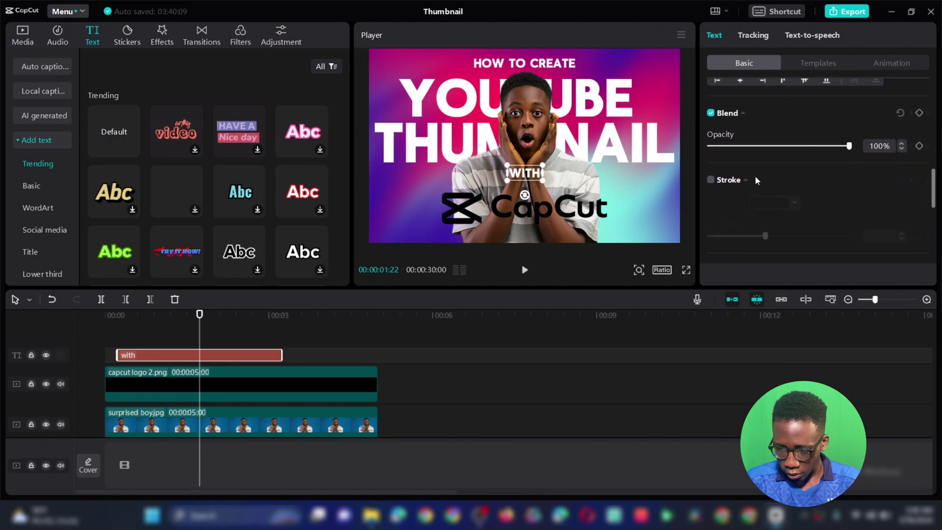
click(711, 245)
scroll(770, 226, down, 3)
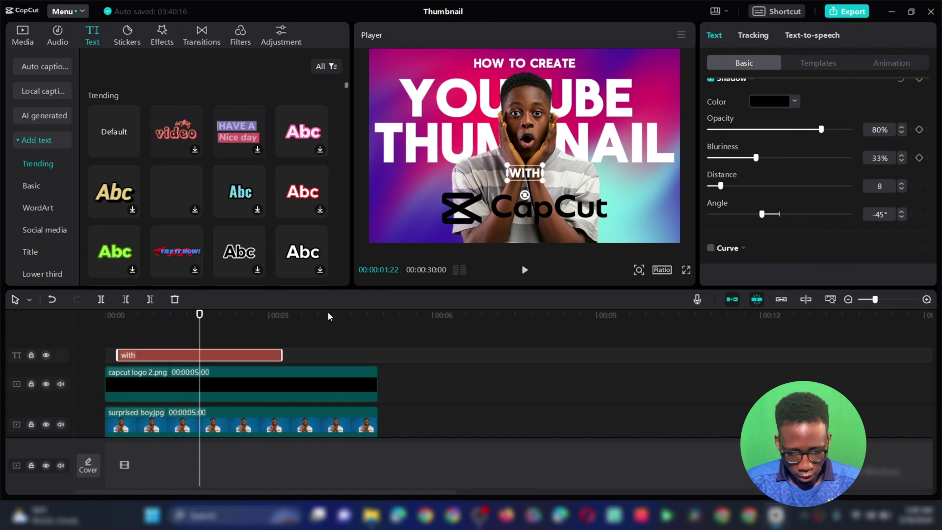
- Turn on the same black shadow for the "Thumbnail" and "Youtube" texts
scroll(310, 353, down, 3)
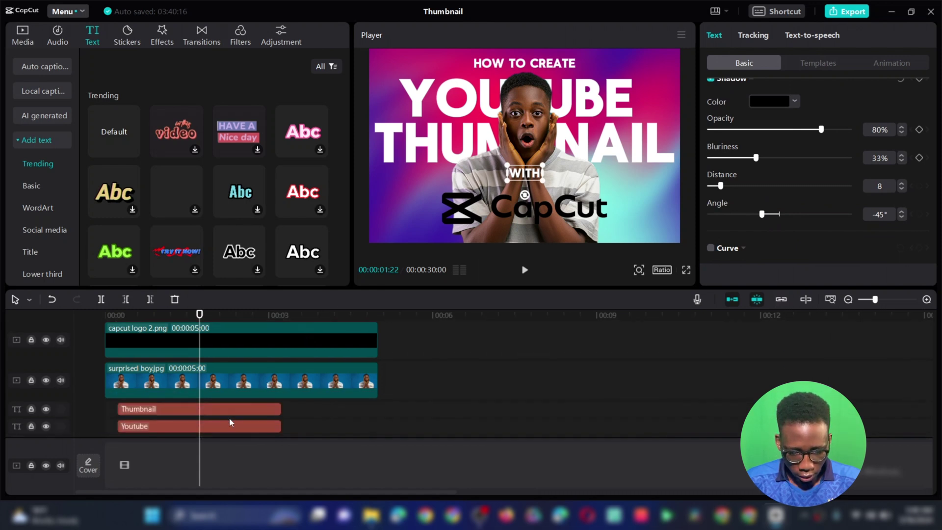
click(228, 417)
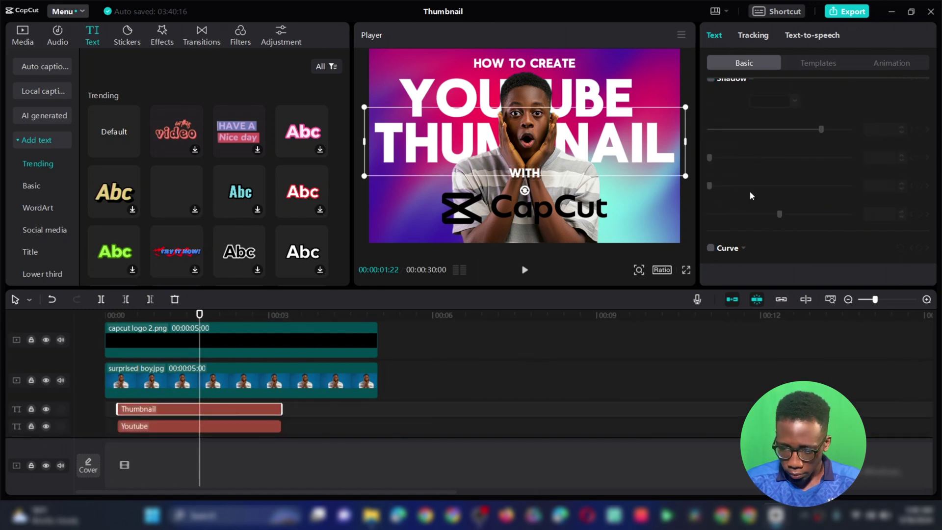
scroll(765, 171, up, 2)
click(711, 123)
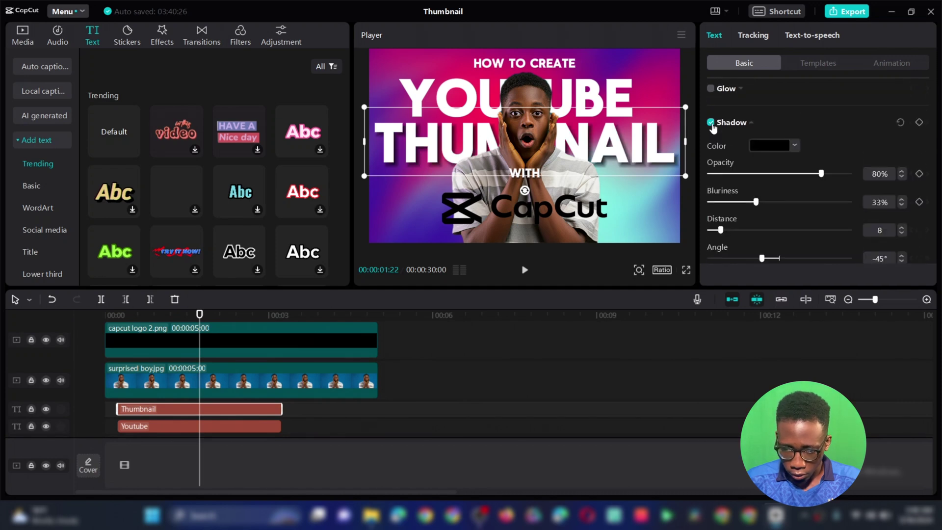
scroll(317, 388, down, 1)
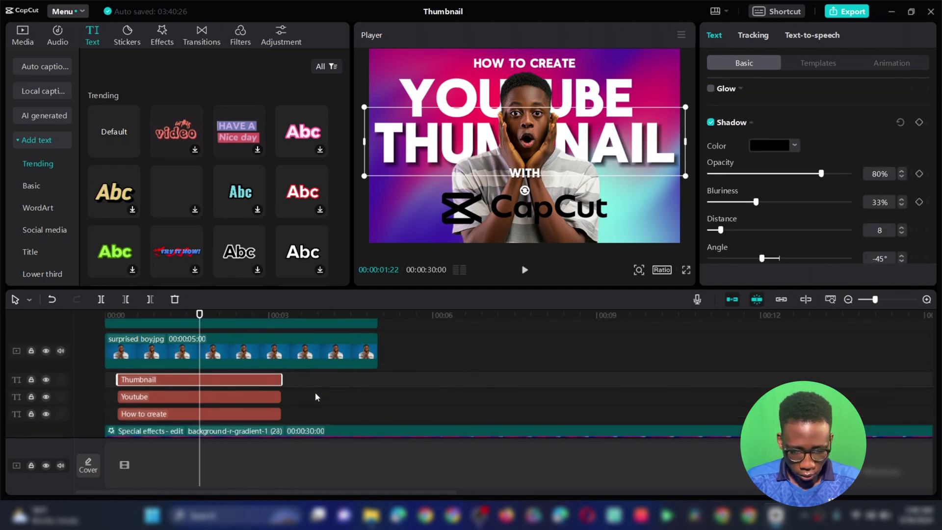
click(231, 400)
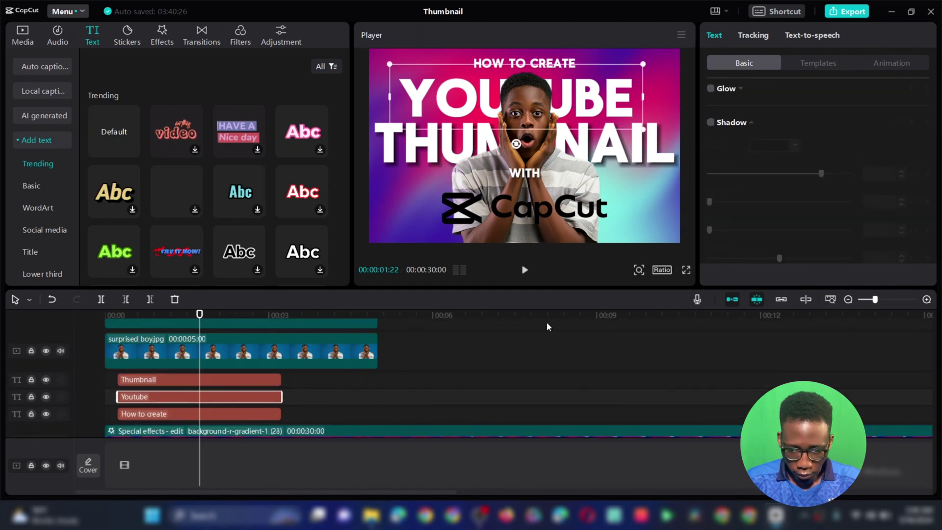
click(710, 122)
- Turn on the black shadow for the "How to create" text as well
scroll(249, 417, down, 1)
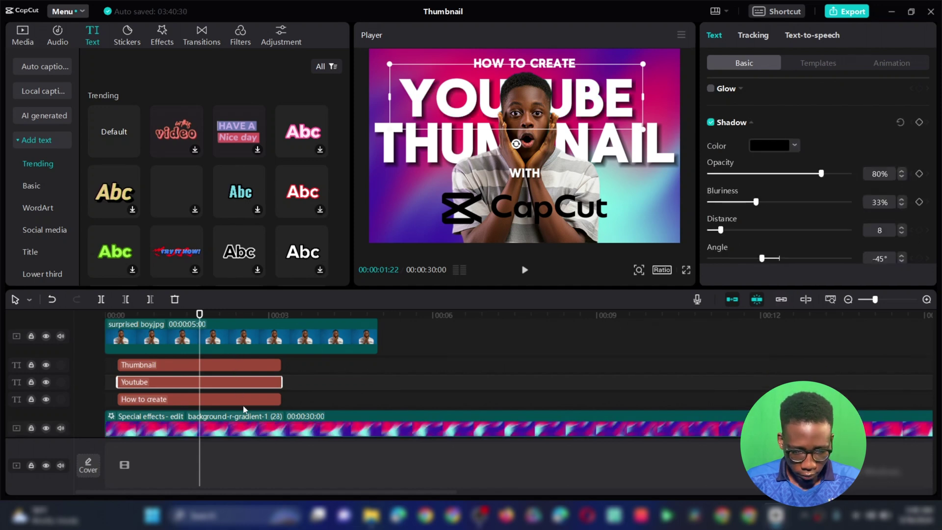
click(175, 398)
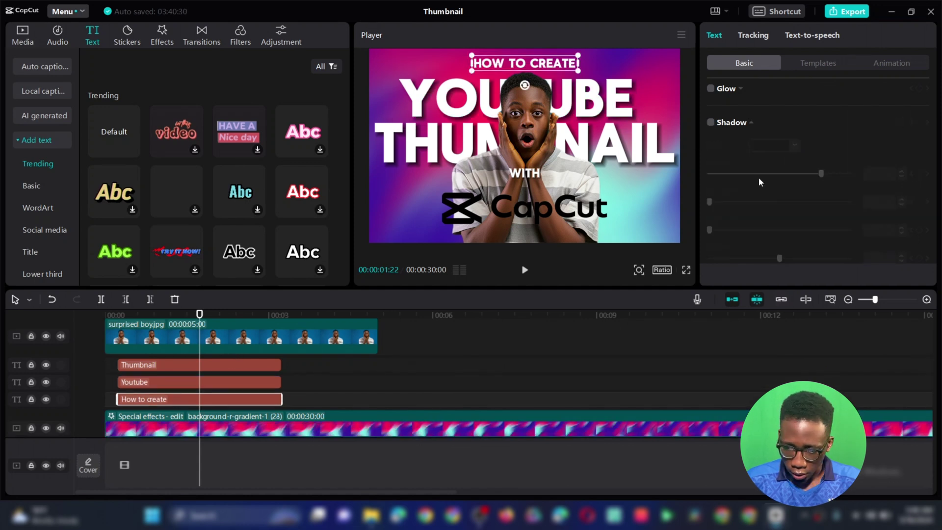
click(712, 124)
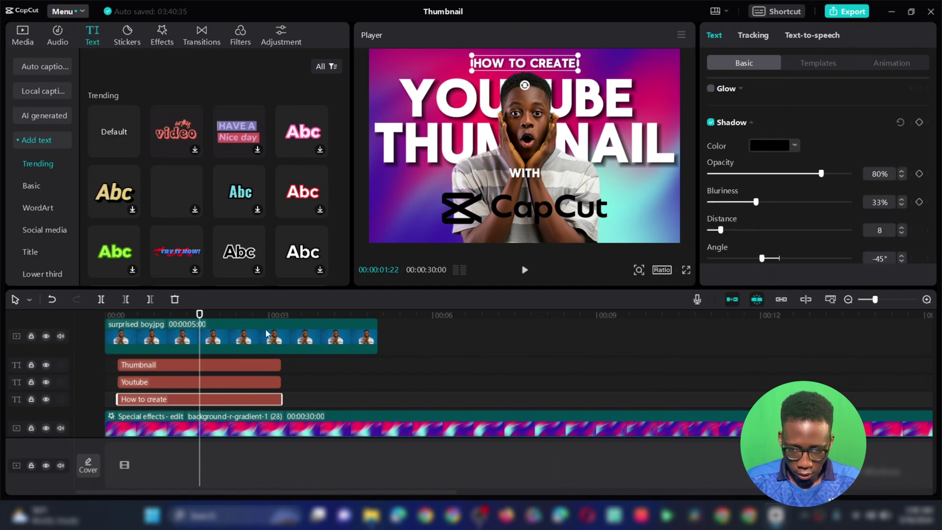
- Compare the outline styles on the boy's cutout and apply the white solid stroke
click(648, 197)
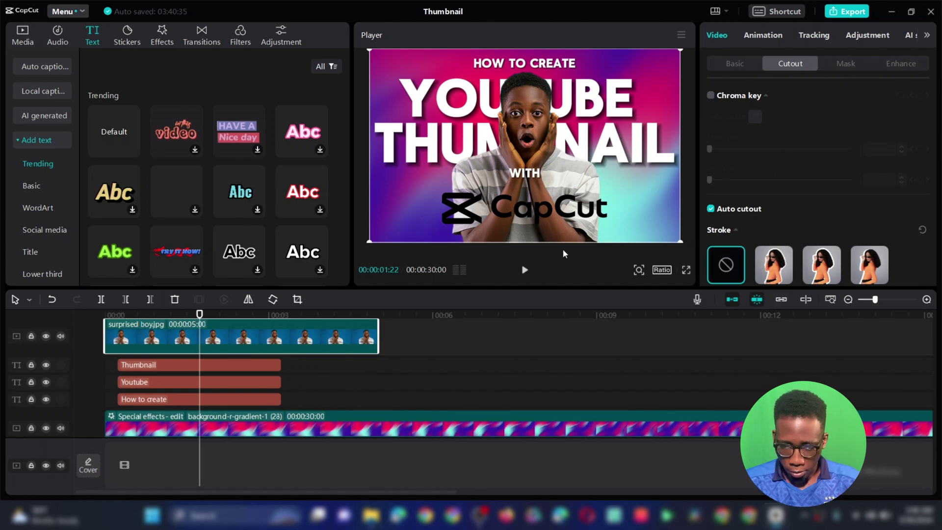
scroll(313, 370, up, 1)
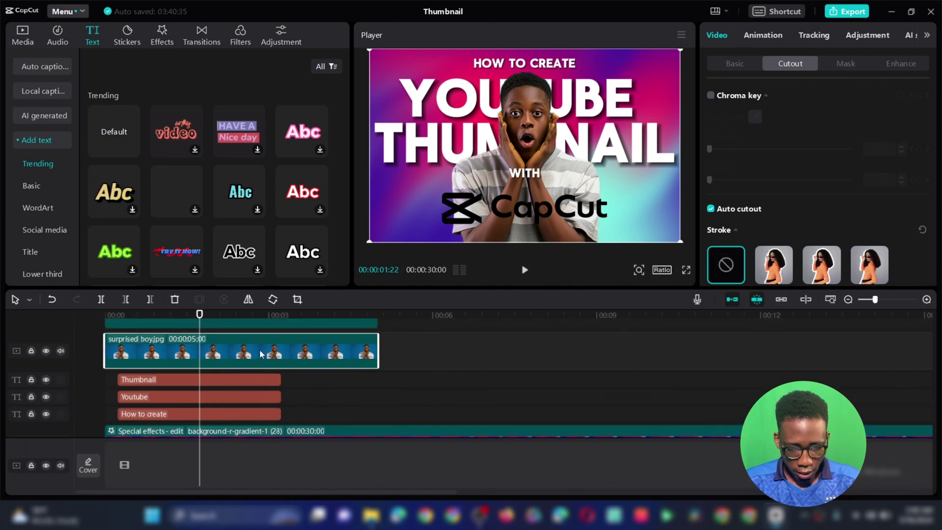
click(820, 271)
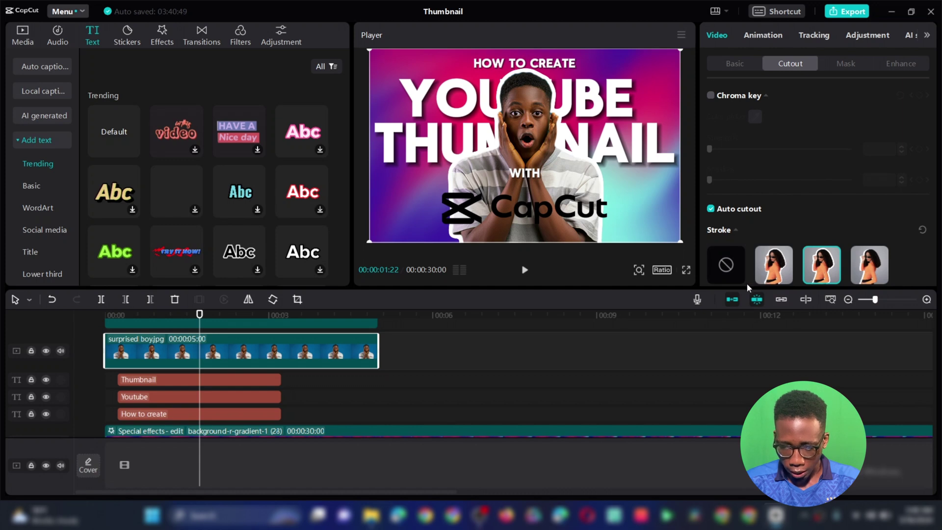
click(730, 272)
click(770, 273)
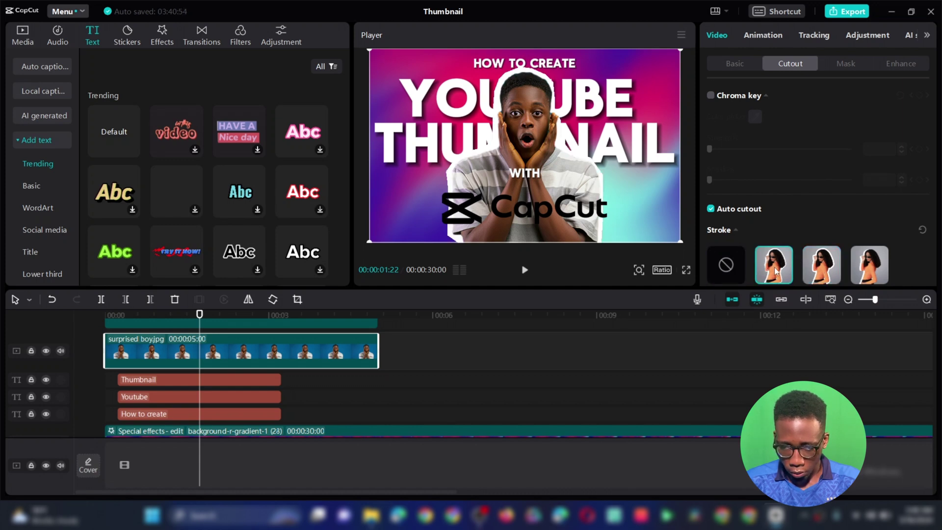
click(821, 270)
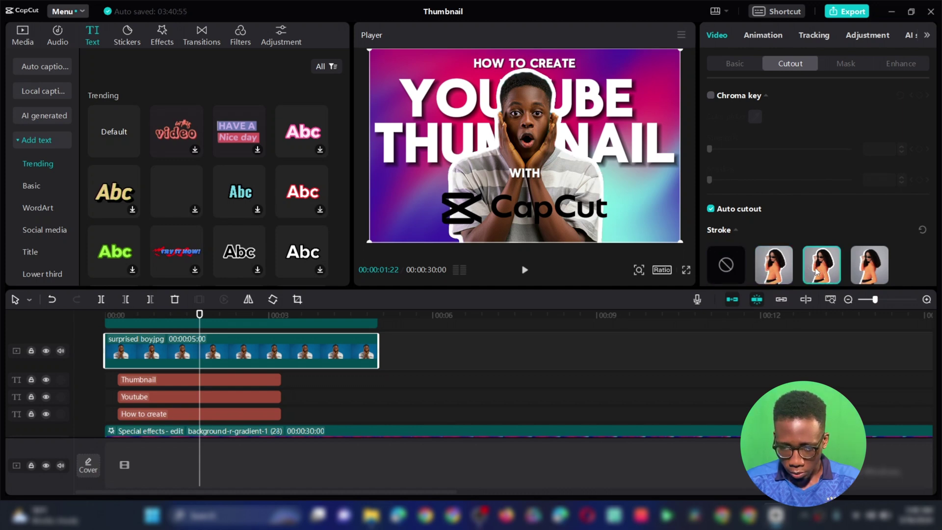
scroll(802, 223, down, 1)
scroll(795, 221, down, 2)
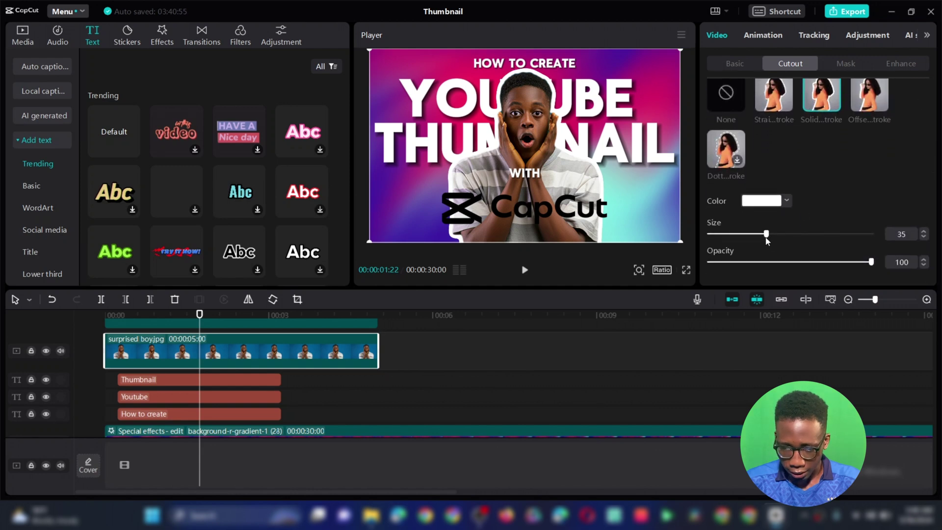
- Set the boy's cutout stroke to size 10 and opacity 70
drag(764, 234, 725, 248)
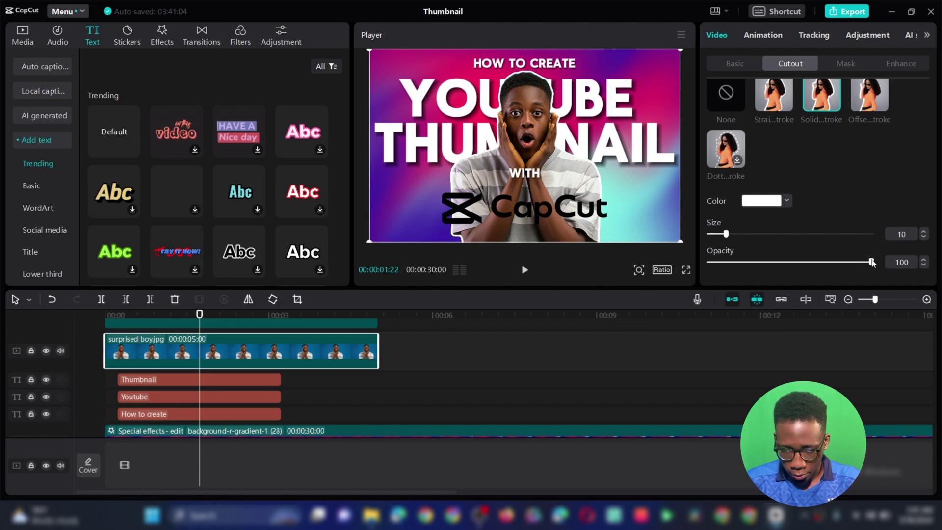
drag(871, 262, 835, 265)
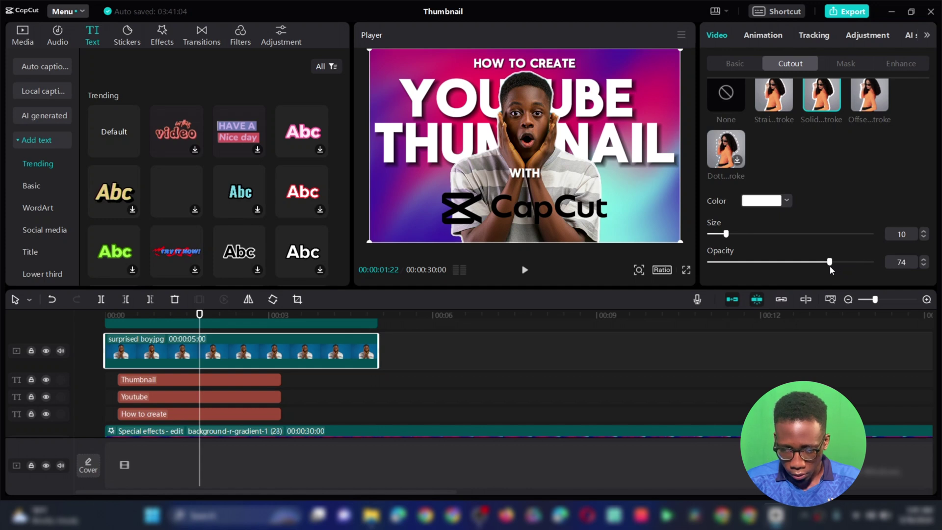
drag(825, 267, 823, 270)
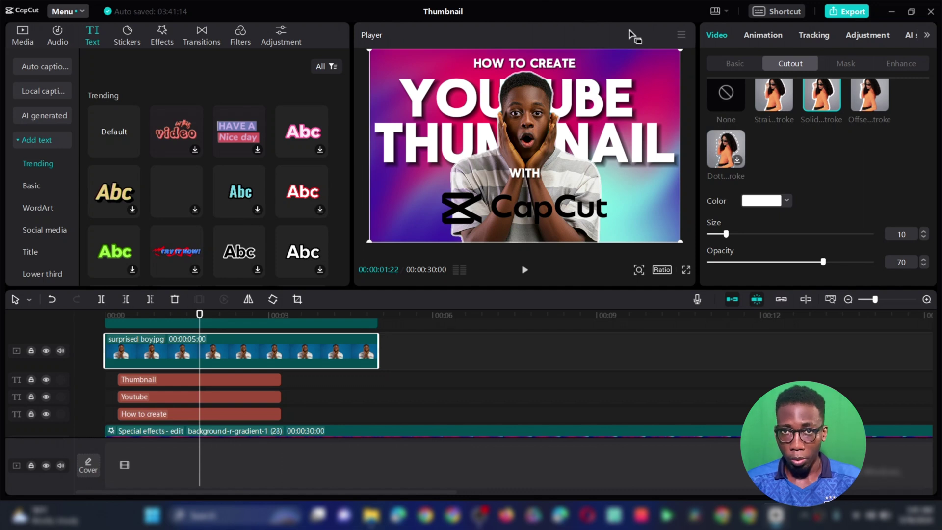
- Export the finished thumbnail as a still frame at 1080P in JPEG format to the Videos folder
click(682, 35)
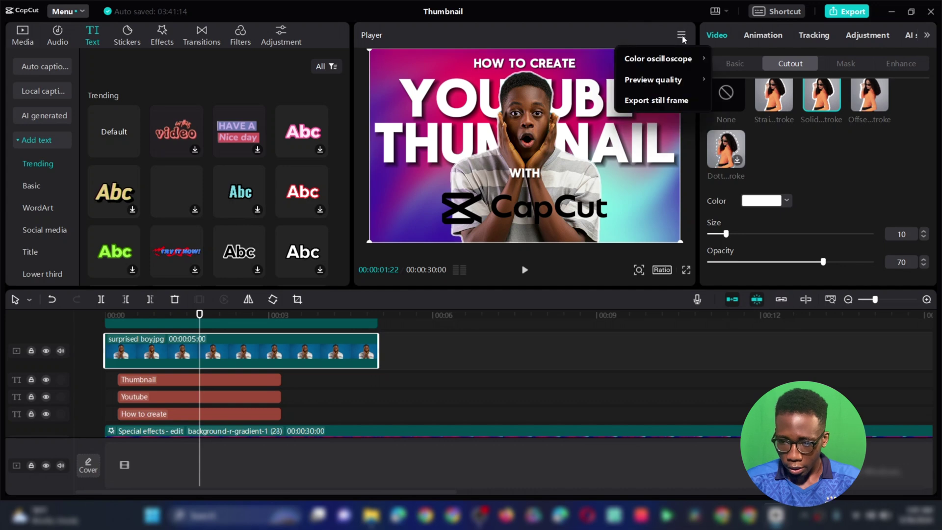
click(666, 101)
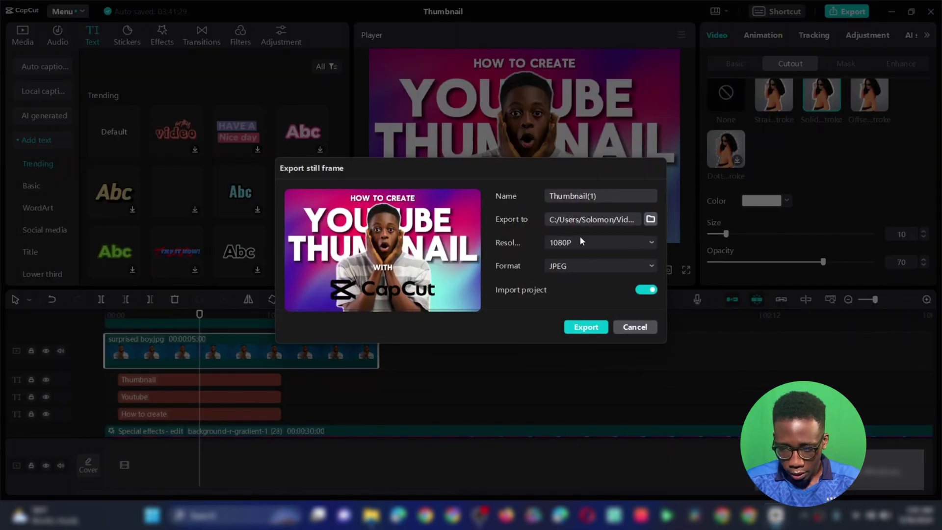
click(642, 242)
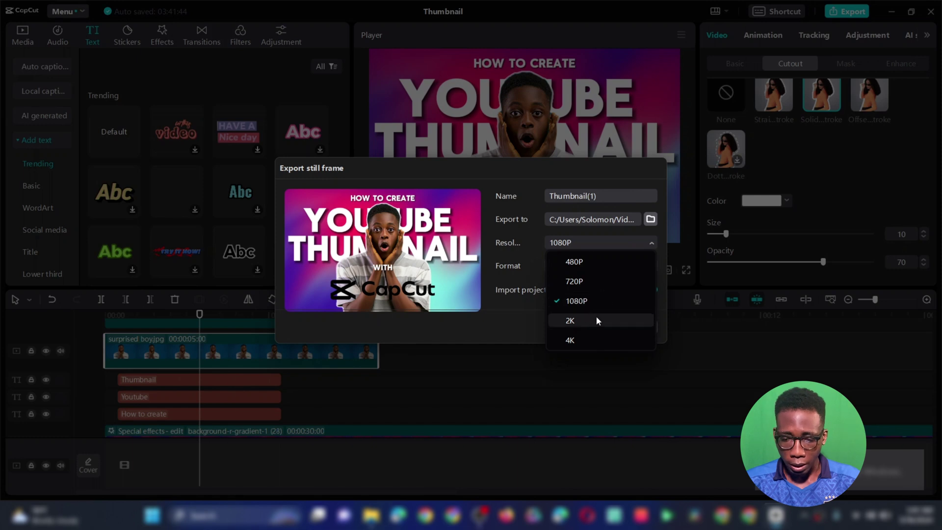
click(565, 301)
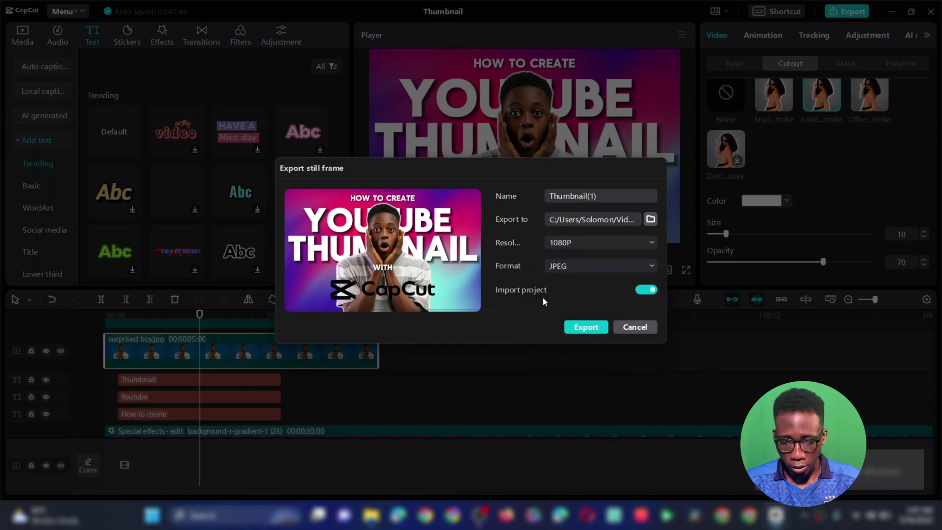
click(592, 266)
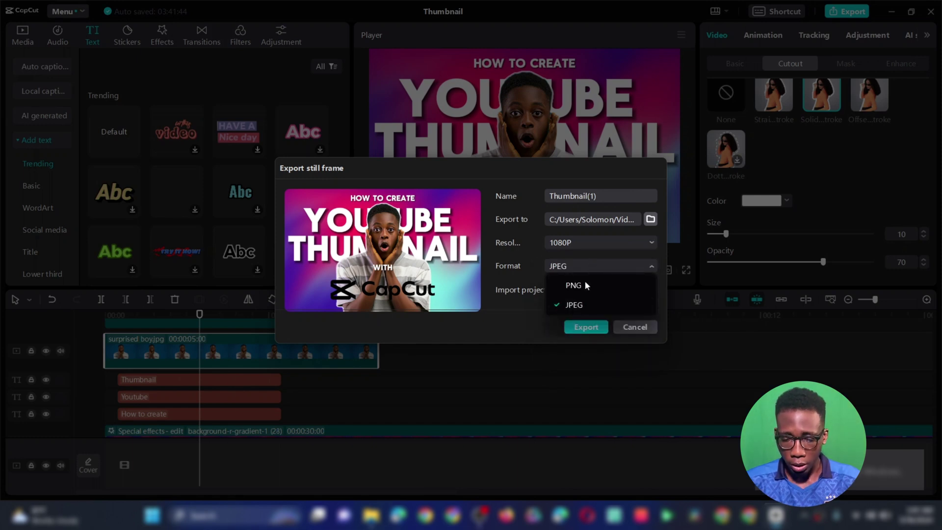
click(593, 264)
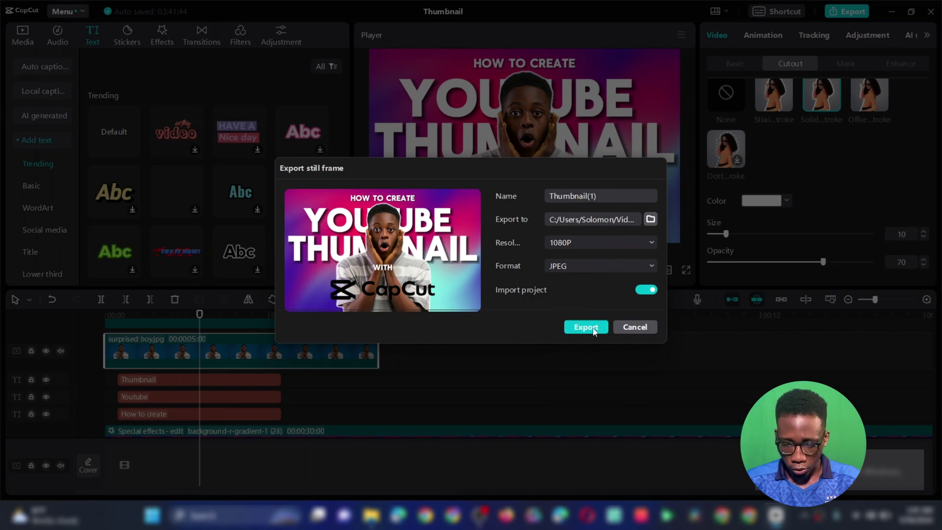
click(651, 220)
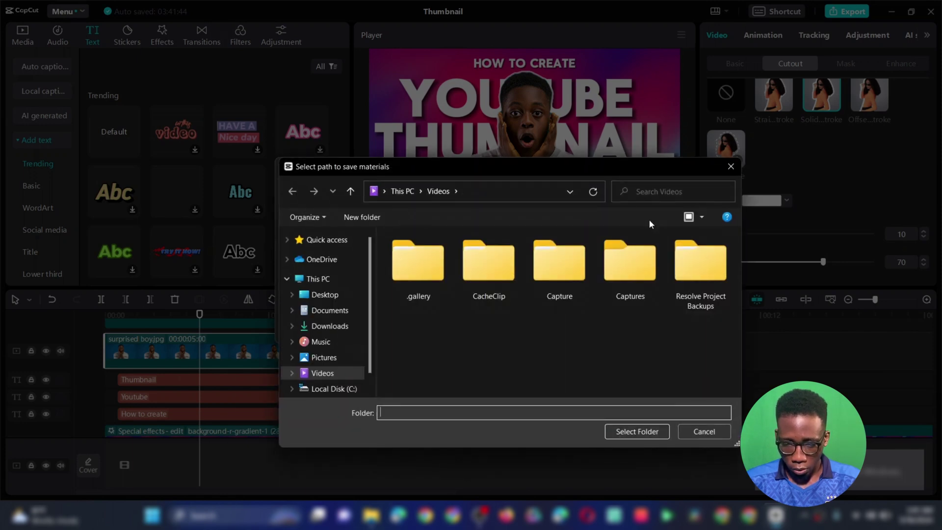
click(739, 171)
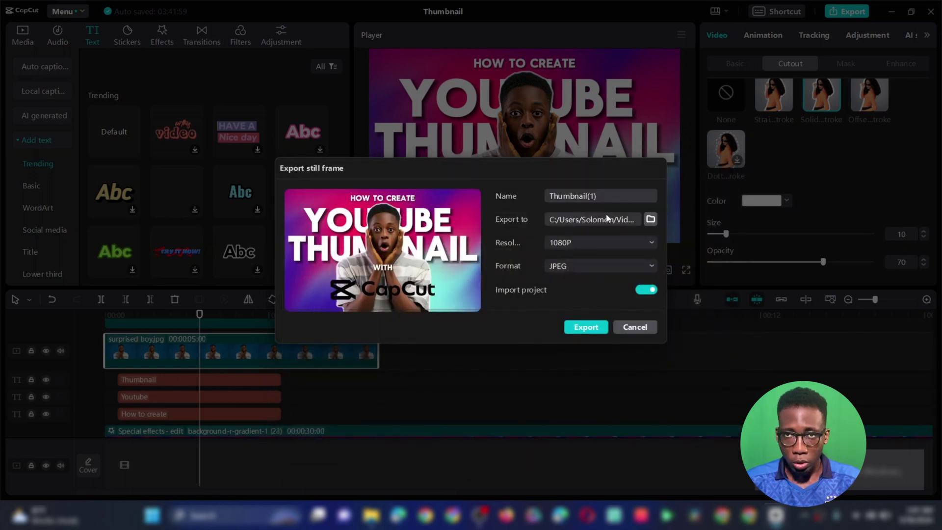
click(590, 328)
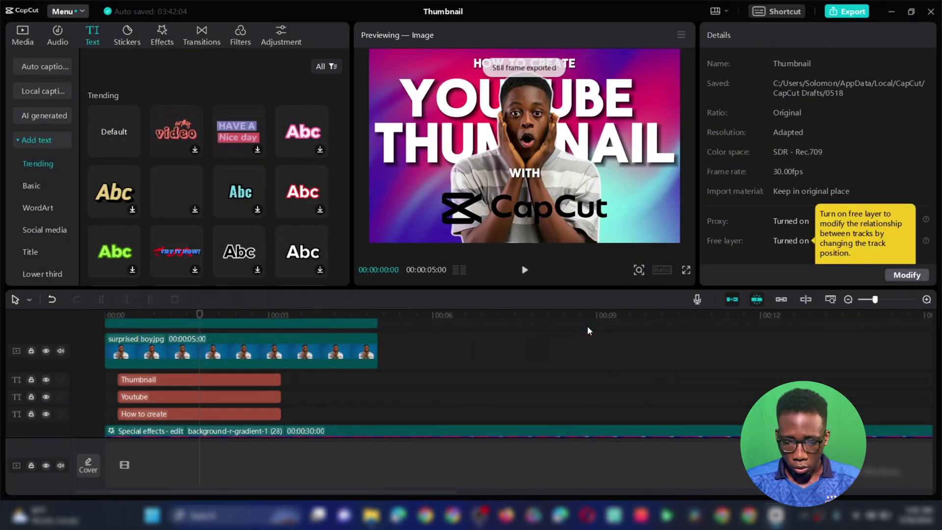